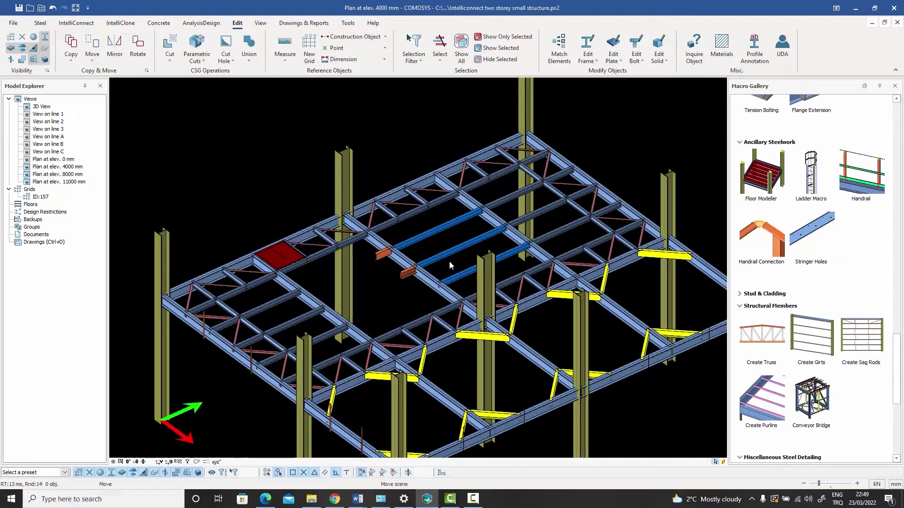
# Step: Examine the beams and horizontal diagonal bracing of the 4000 mm floor, picking individual braces to identify them
pyautogui.moveTo(449, 261); pyautogui.dragTo(447, 248, button='middle')
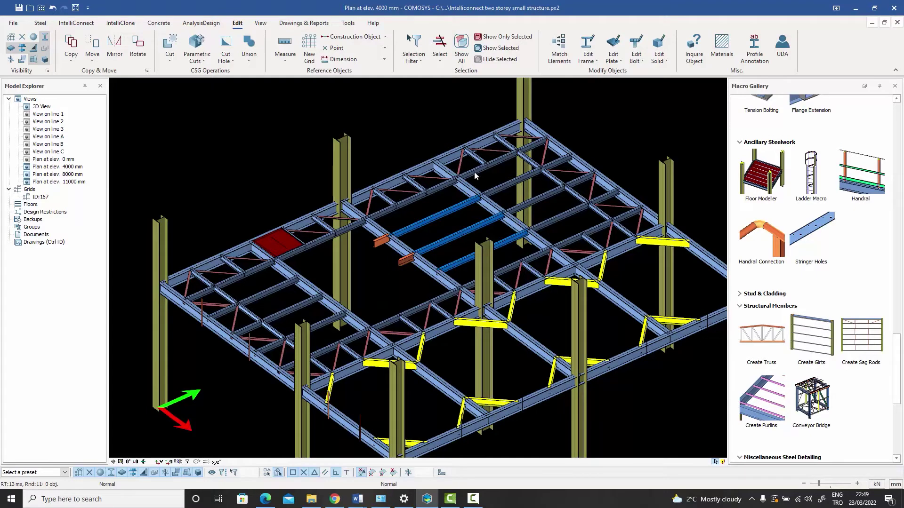
pyautogui.scroll(3, 460, 161)
pyautogui.scroll(1, 460, 161)
pyautogui.click(524, 137)
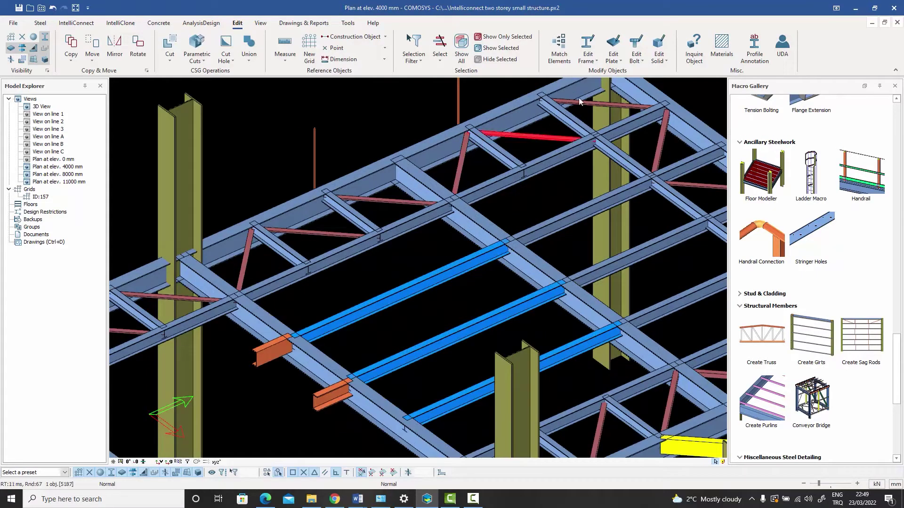
pyautogui.click(397, 201)
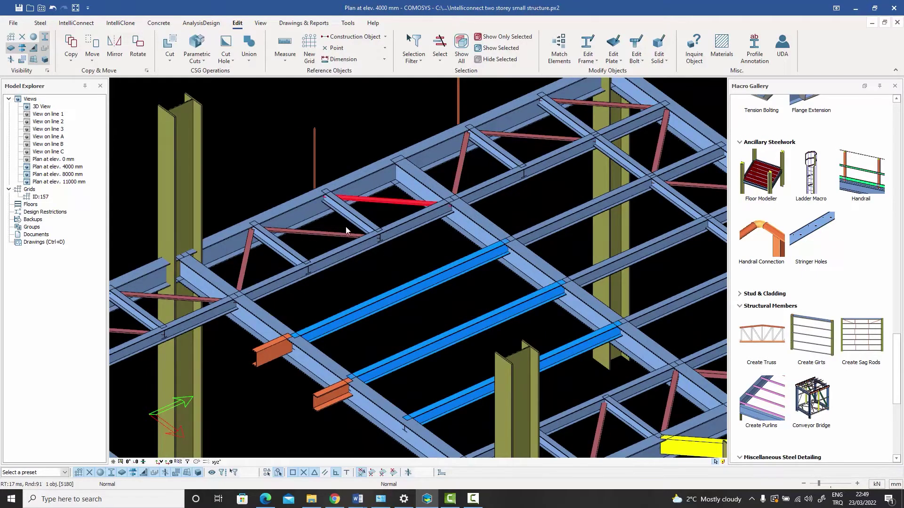
pyautogui.scroll(-5, 326, 234)
pyautogui.moveTo(335, 248); pyautogui.dragTo(404, 193, button='middle')
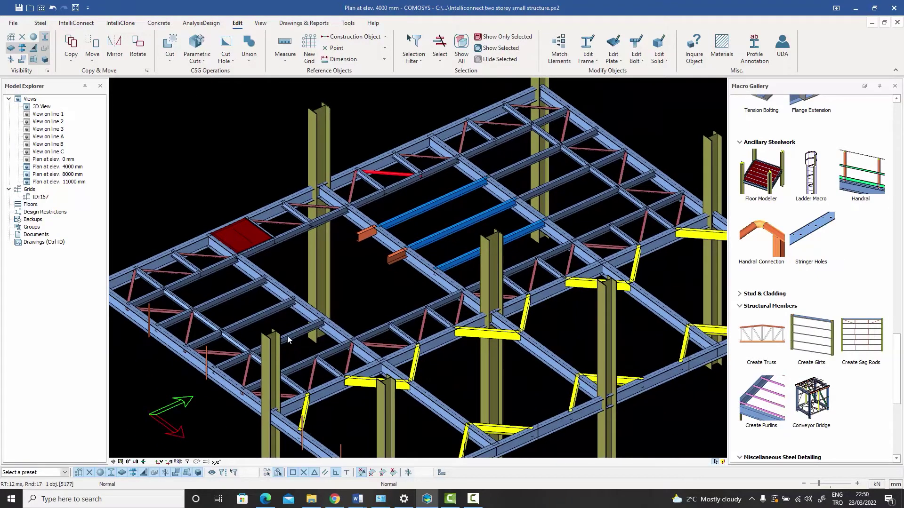
pyautogui.scroll(2, 620, 219)
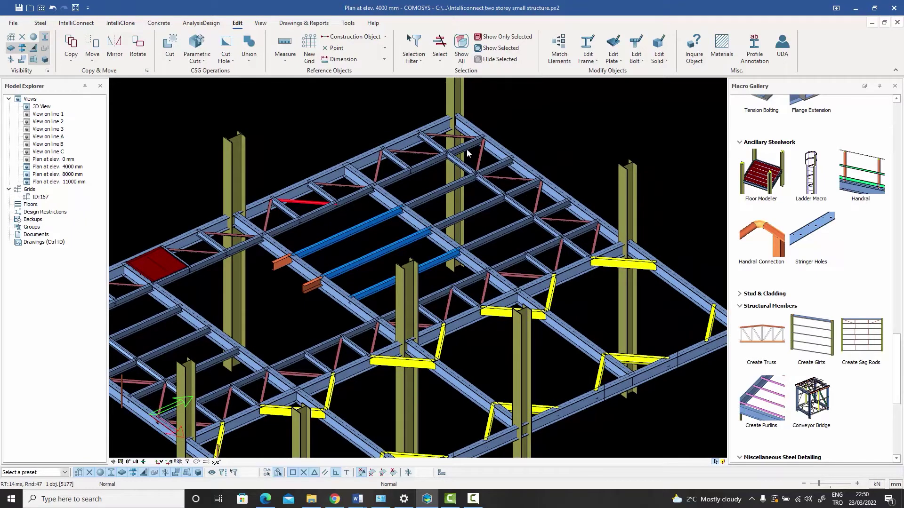
pyautogui.scroll(-2, 362, 228)
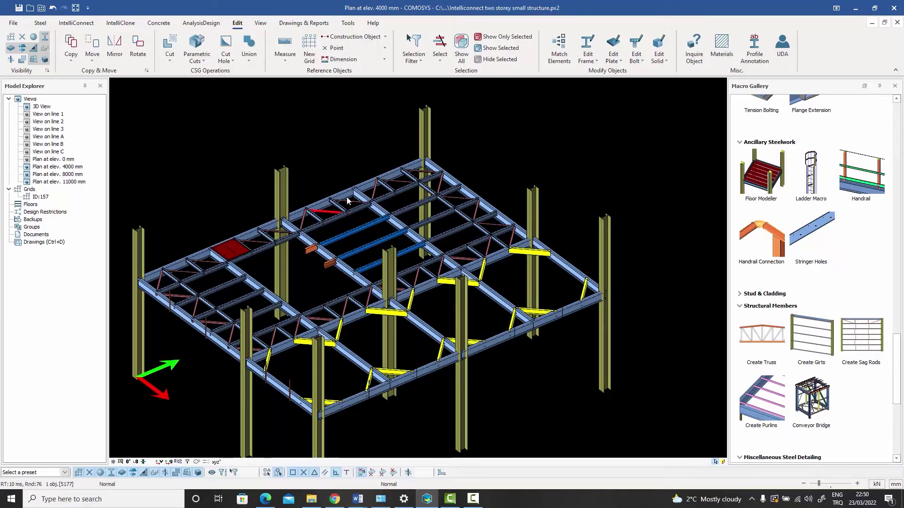
pyautogui.scroll(5, 367, 219)
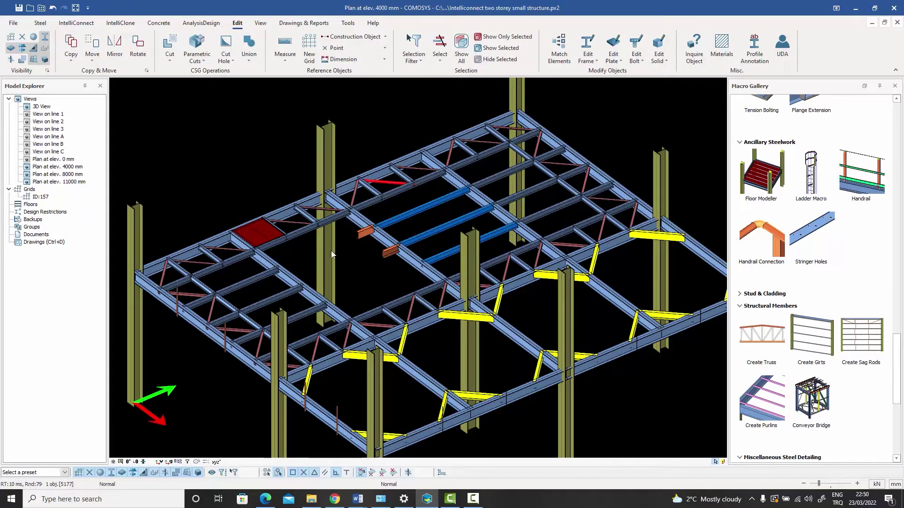
pyautogui.click(355, 197)
pyautogui.scroll(2, 379, 253)
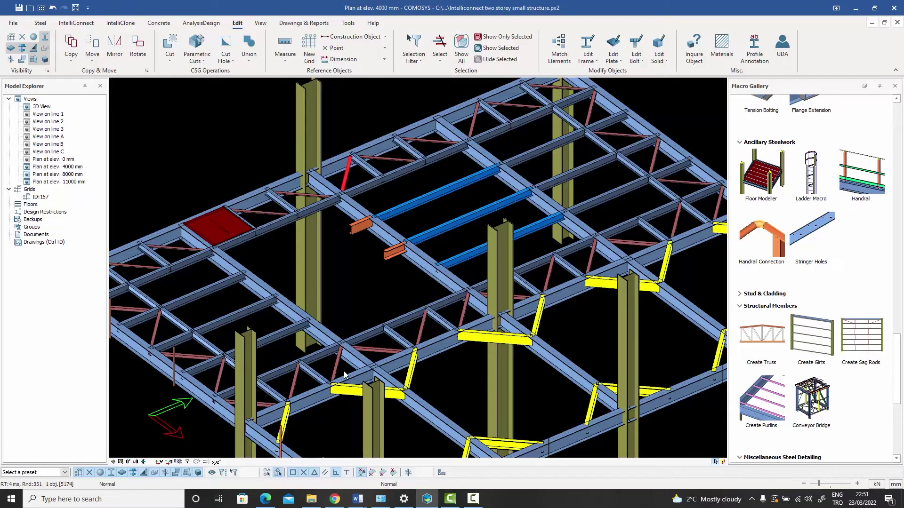
pyautogui.scroll(-2, 345, 374)
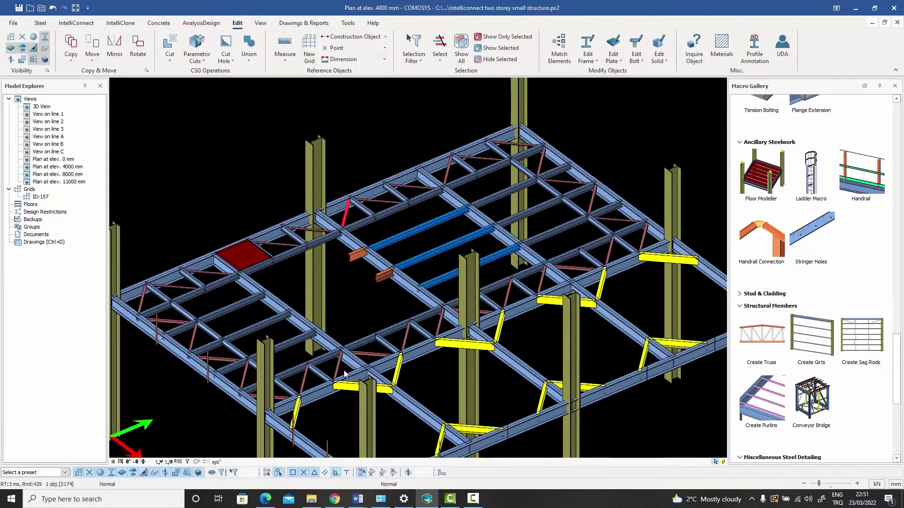
pyautogui.moveTo(346, 375); pyautogui.dragTo(235, 460, button='middle')
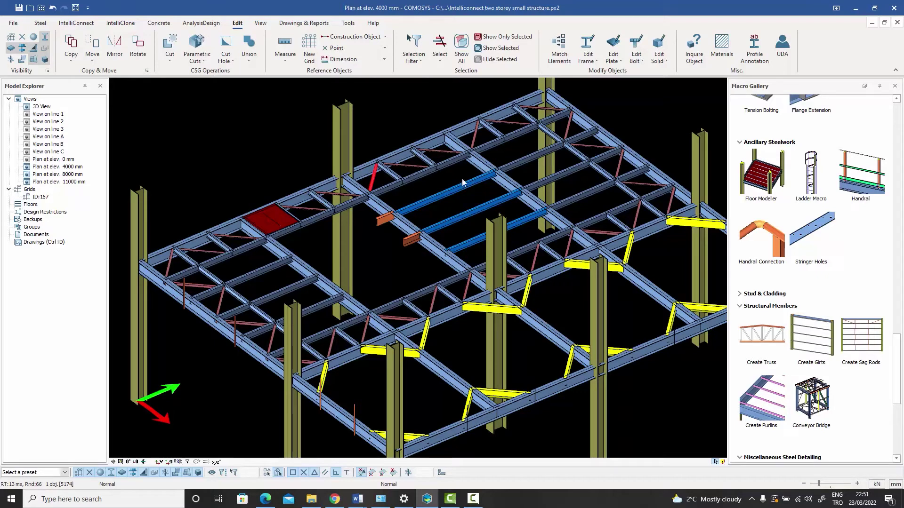
# Step: Review the geometry settings of the selected diagonal brace beside the column, leaving its properties unchanged
pyautogui.scroll(3, 377, 174)
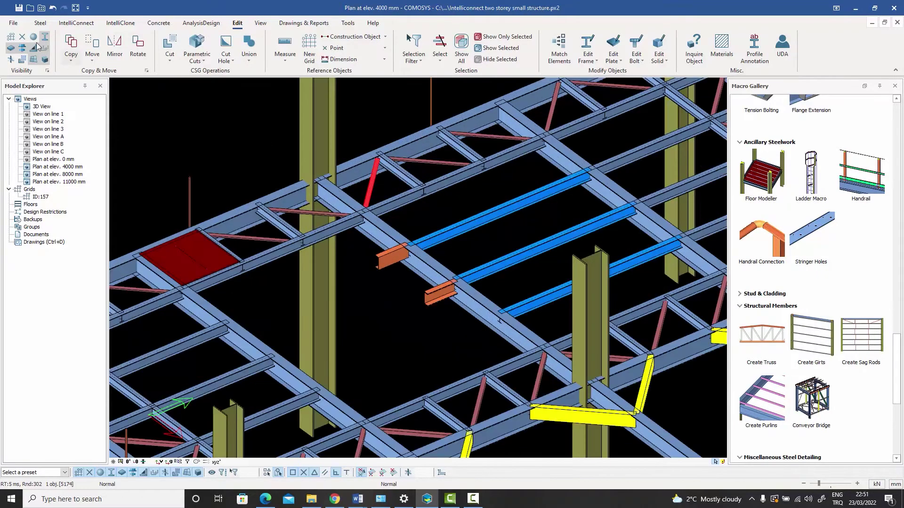
pyautogui.scroll(2, 388, 158)
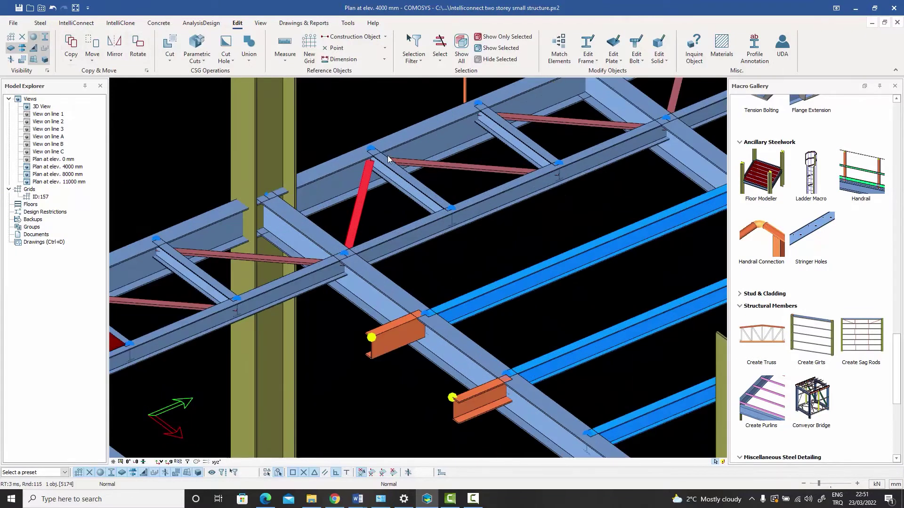
pyautogui.scroll(3, 398, 167)
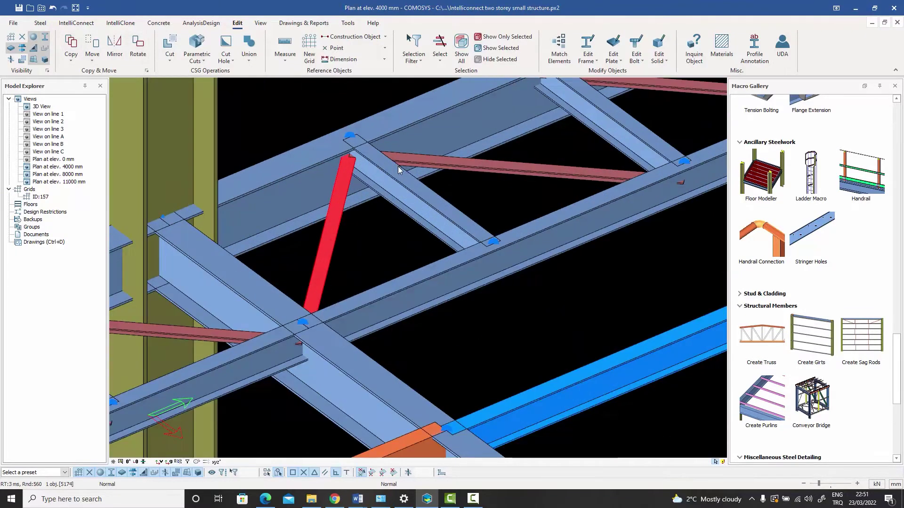
pyautogui.doubleClick(332, 213)
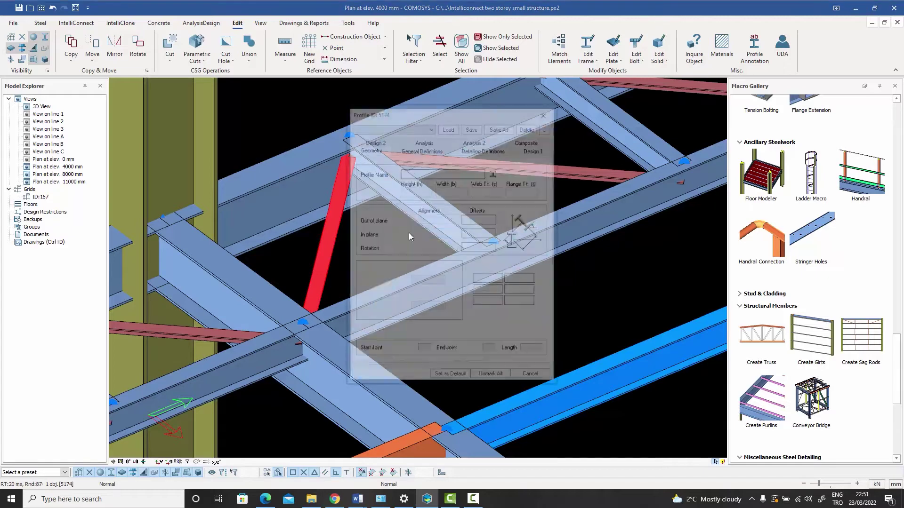
pyautogui.moveTo(422, 114); pyautogui.dragTo(570, 115)
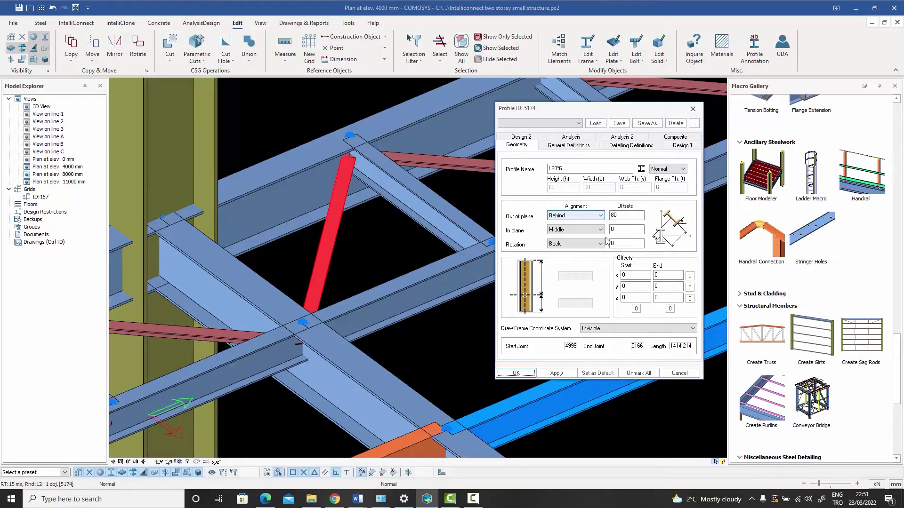
pyautogui.click(679, 373)
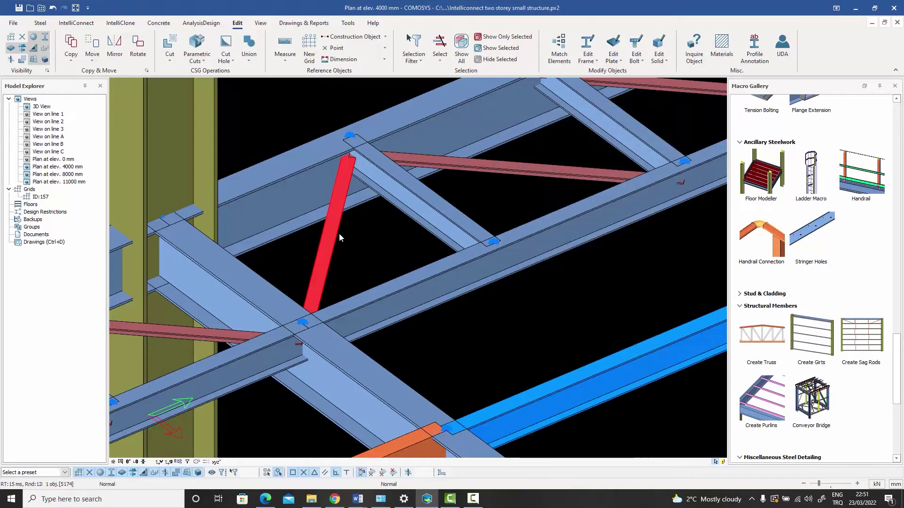
# Step: Delete the diagonal brace beside the column and redraw it with the Beam tool between the same two joints
pyautogui.press('Delete')
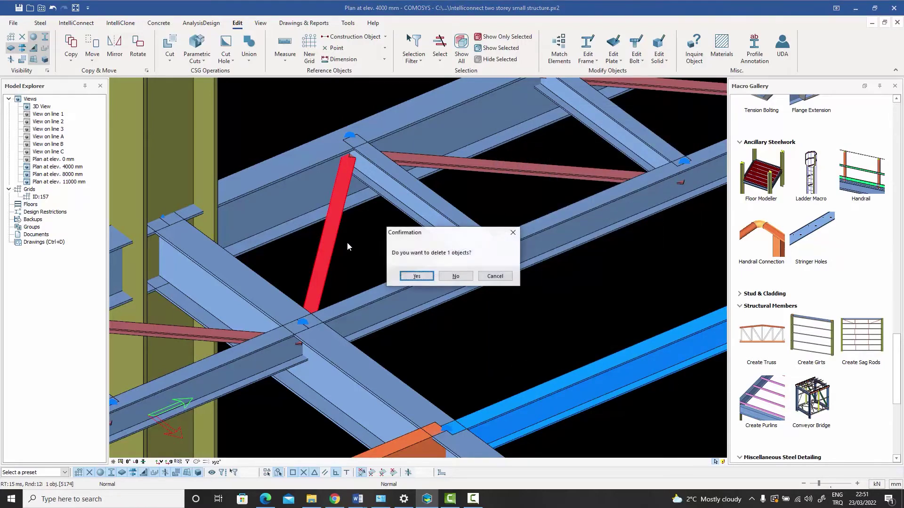
pyautogui.click(417, 279)
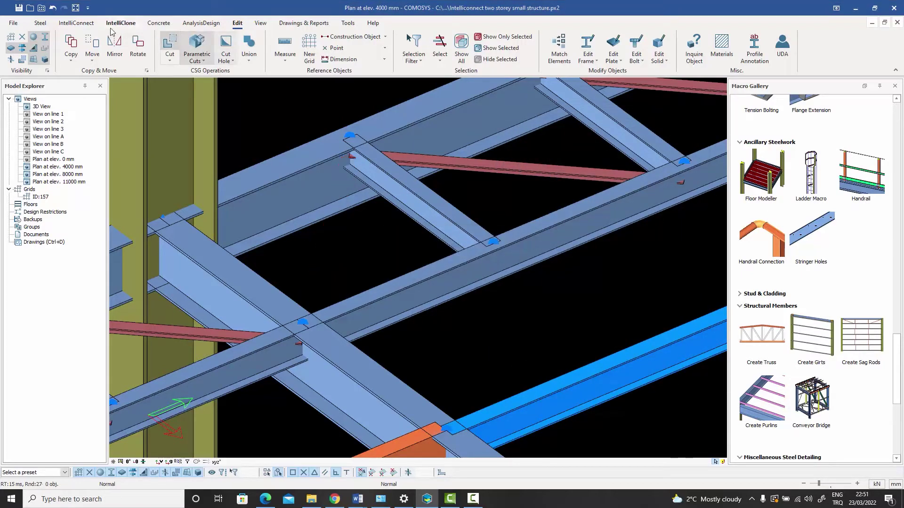
pyautogui.click(40, 22)
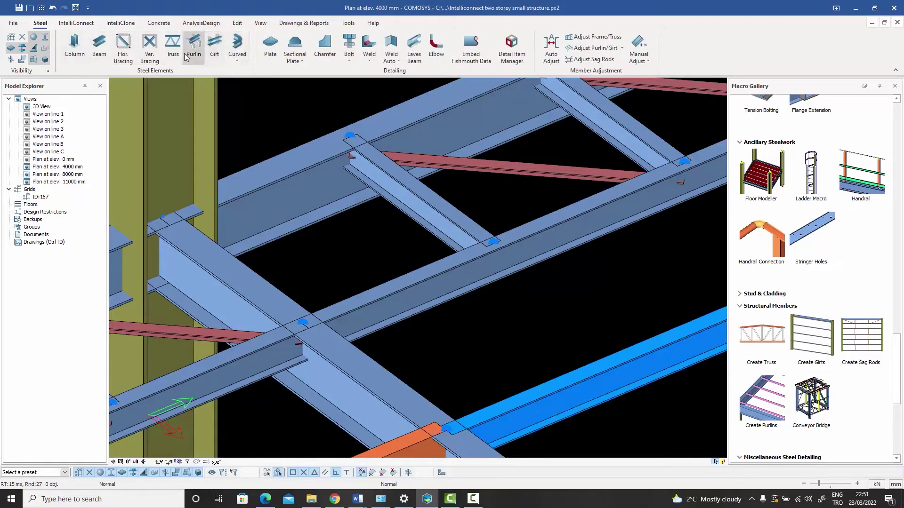
pyautogui.click(99, 48)
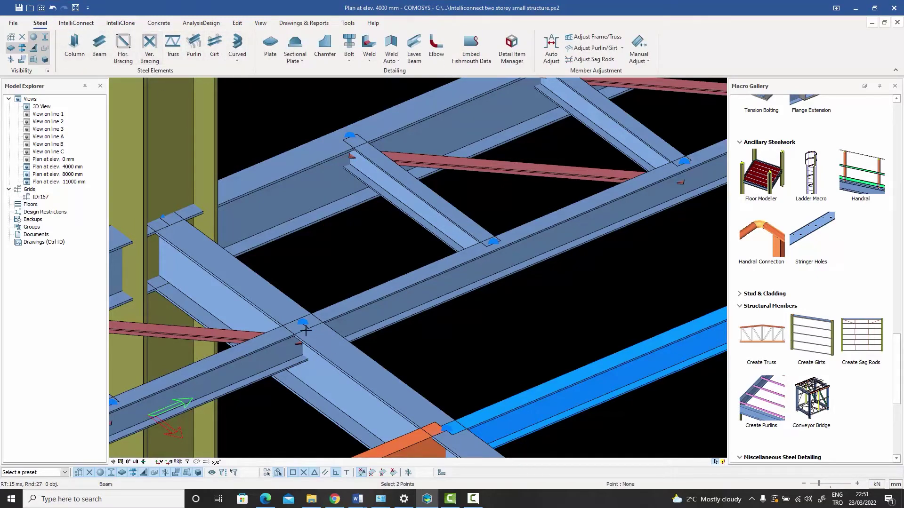
pyautogui.click(351, 135)
pyautogui.rightClick(293, 118)
pyautogui.click(308, 123)
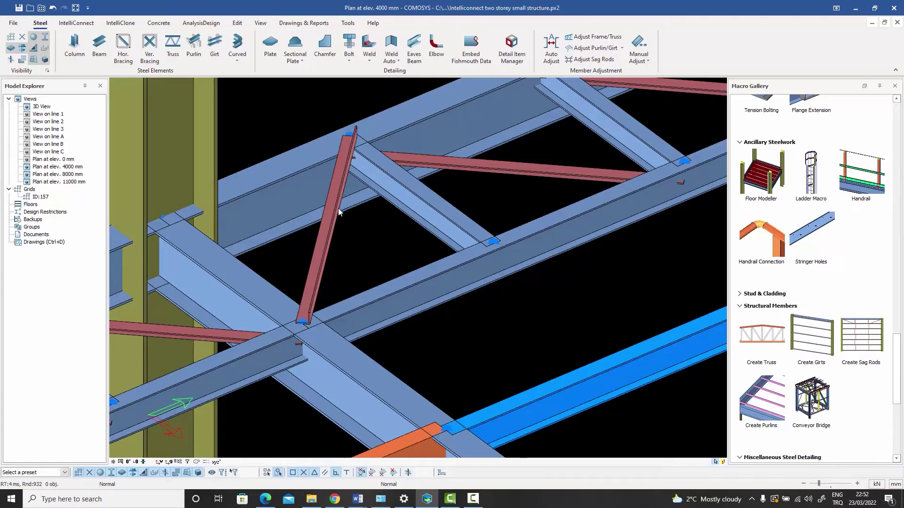
# Step: Reorient the new brace's angle section to out-of-plane alignment Behind, in-plane alignment Middle and rotation Back
pyautogui.moveTo(334, 216)
pyautogui.mouseDown(button='middle')
pyautogui.moveTo(348, 215)
pyautogui.moveTo(333, 215)
pyautogui.moveTo(335, 233)
pyautogui.mouseUp(button='middle')
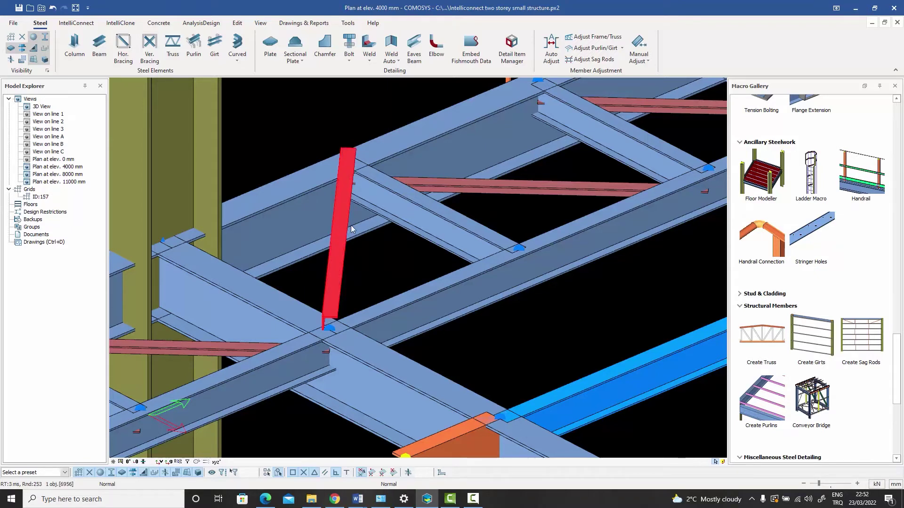
pyautogui.press('Escape')
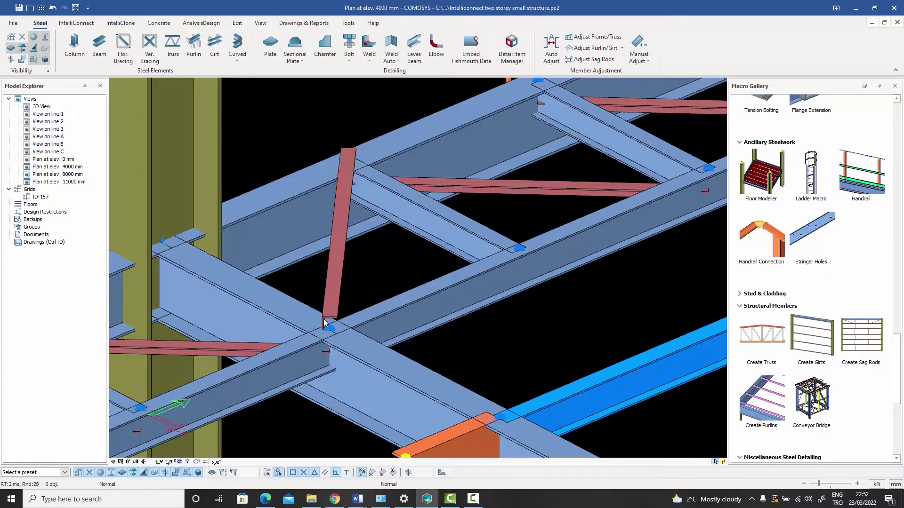
pyautogui.scroll(4, 332, 321)
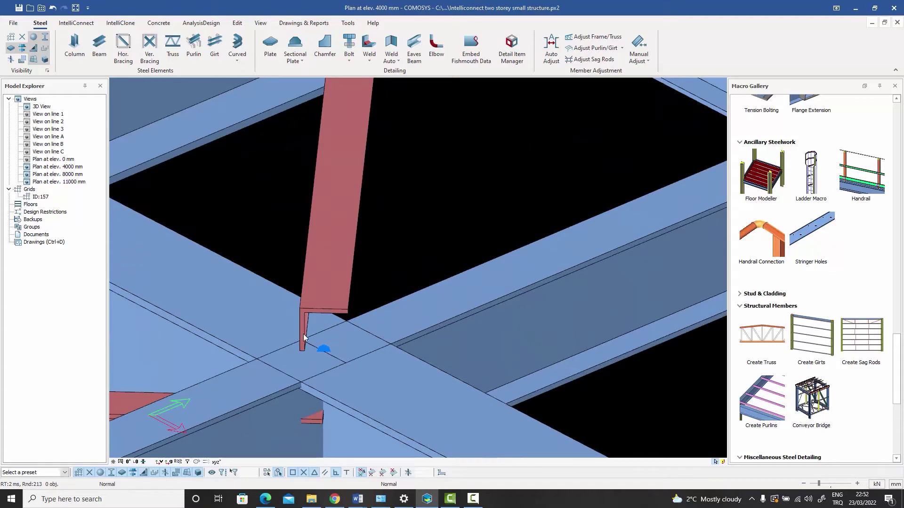
pyautogui.click(327, 286)
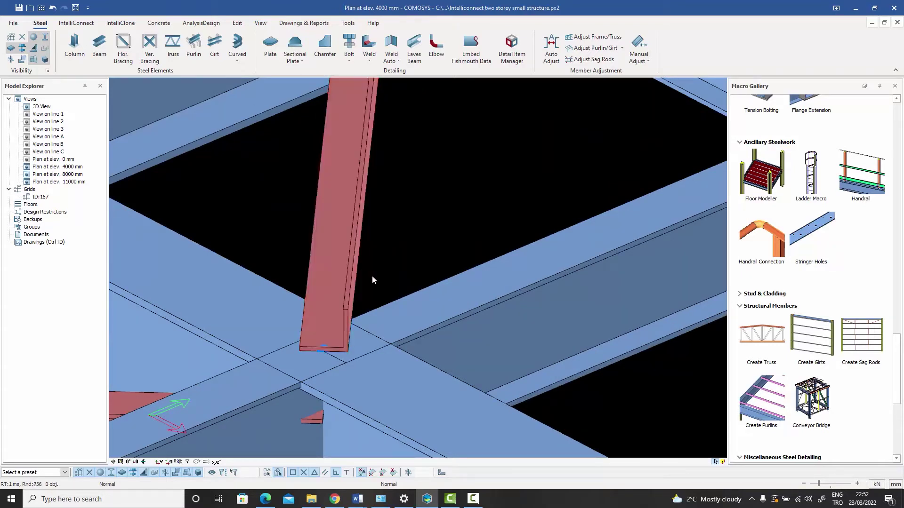
pyautogui.scroll(-5, 343, 317)
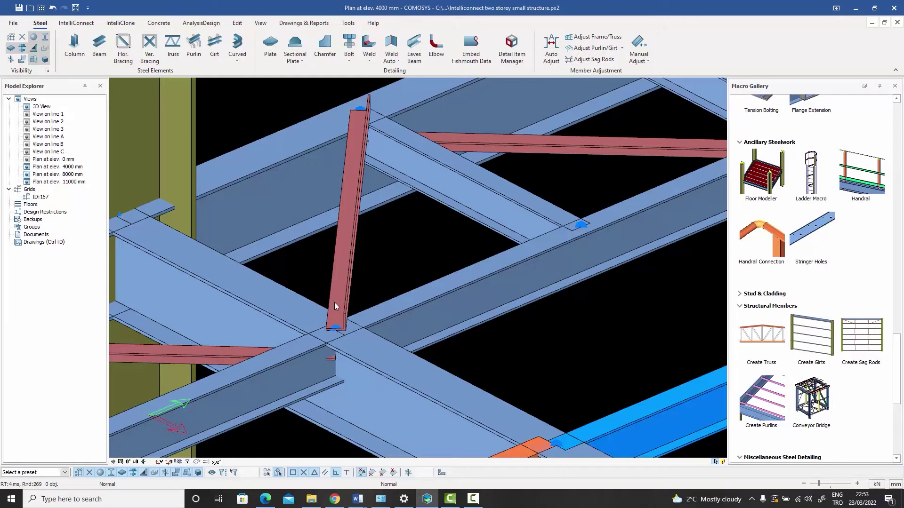
pyautogui.click(352, 273)
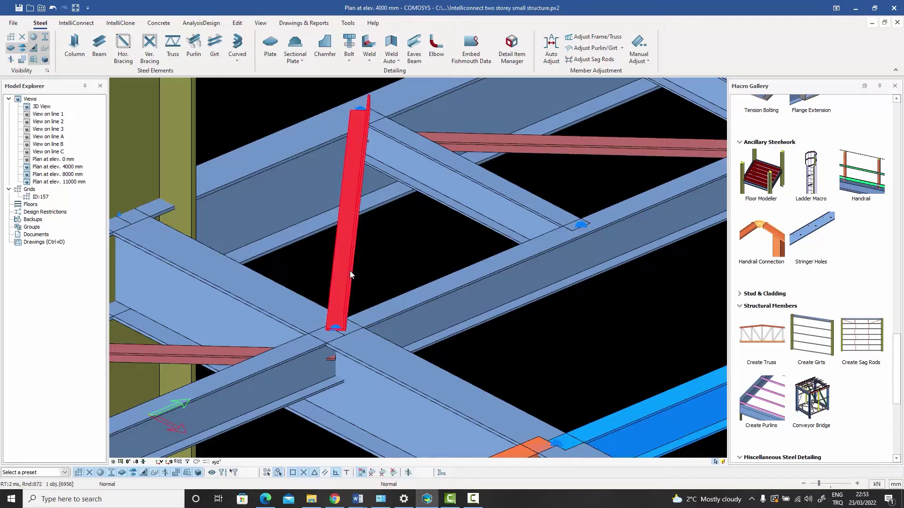
pyautogui.click(380, 266)
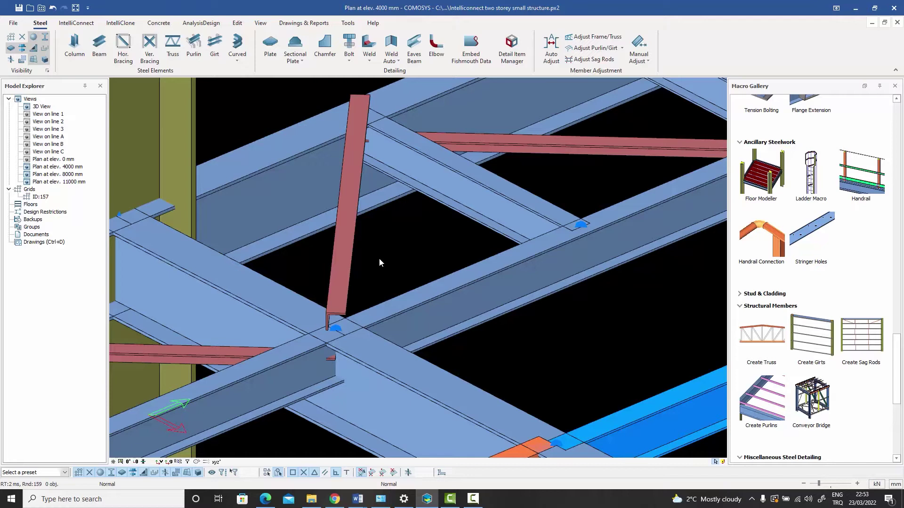
pyautogui.click(342, 258)
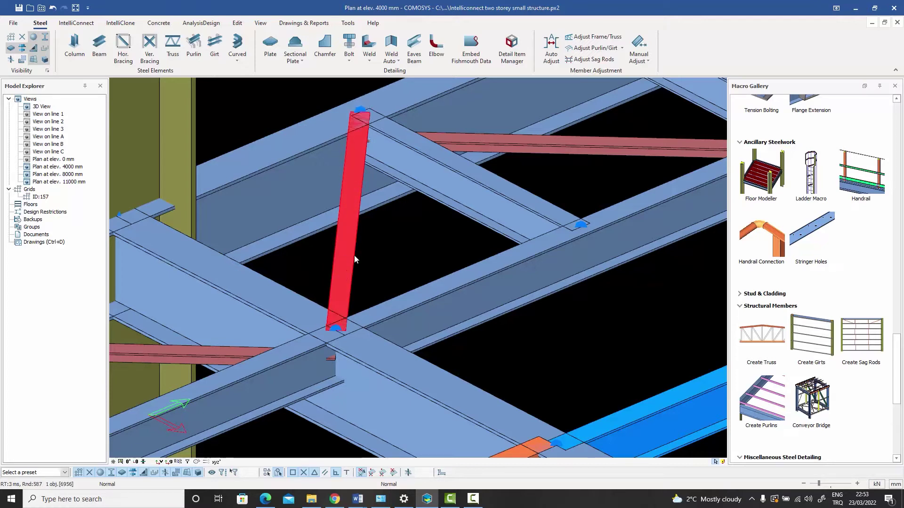
pyautogui.click(383, 257)
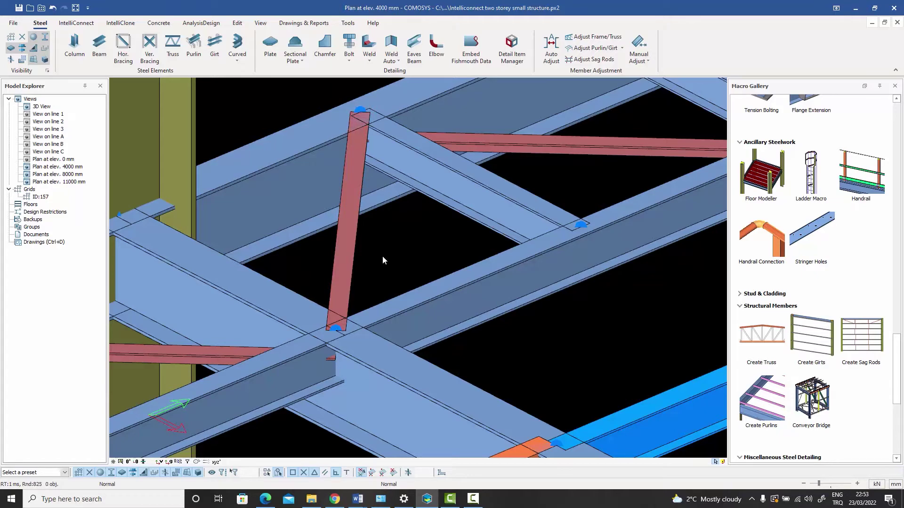
# Step: Set the new brace's out-of-plane offset to 80 and clear the selection
pyautogui.doubleClick(345, 247)
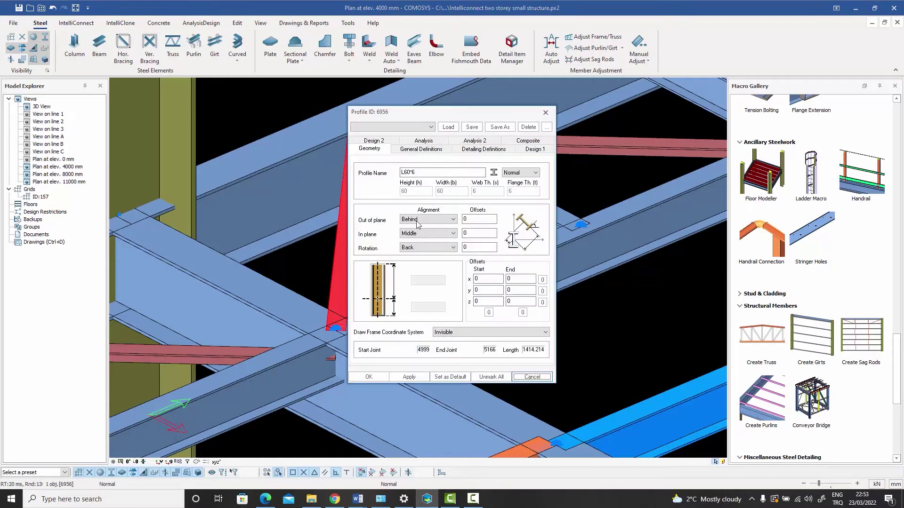
pyautogui.doubleClick(472, 218)
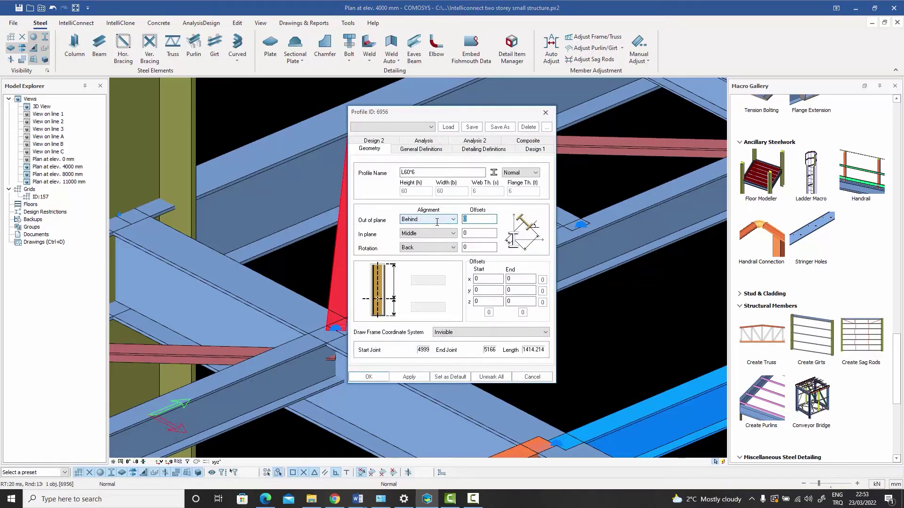
pyautogui.write('80')
pyautogui.press('Return')
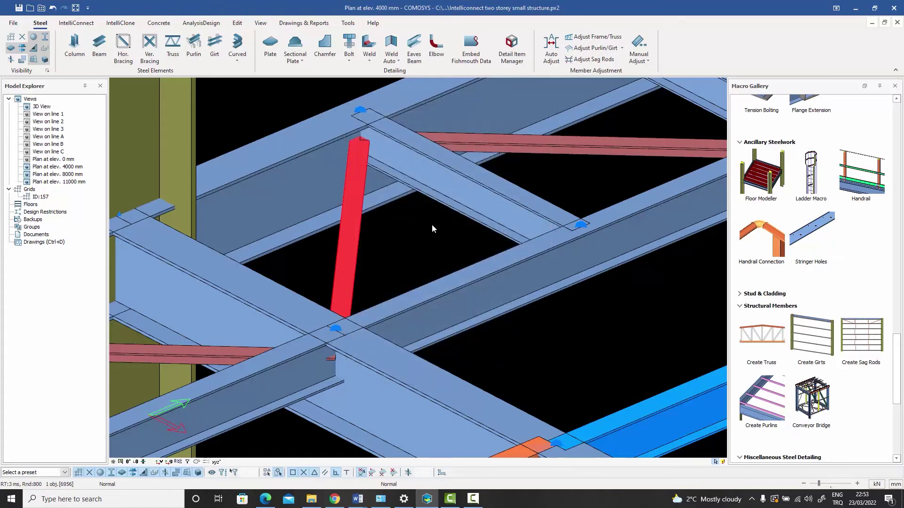
pyautogui.press('Escape')
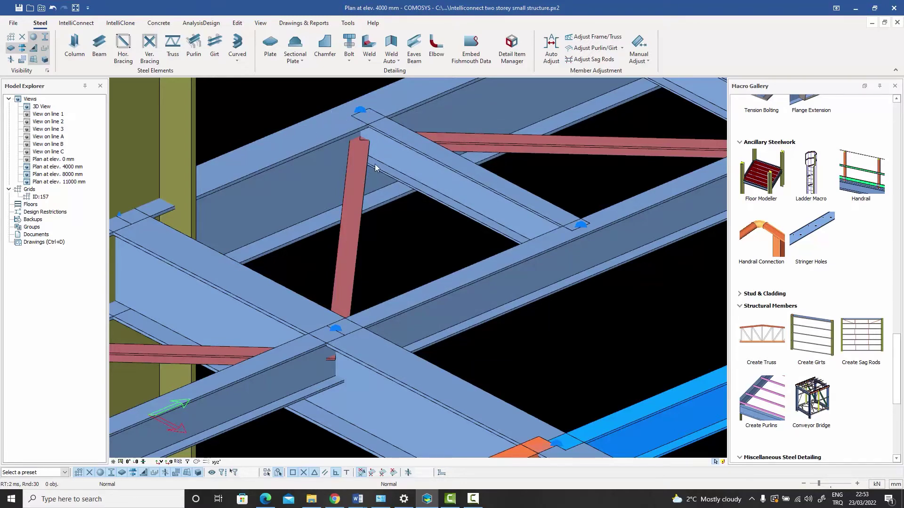
pyautogui.scroll(-3, 376, 165)
pyautogui.moveTo(376, 165); pyautogui.dragTo(363, 230, button='middle')
pyautogui.scroll(3, 349, 223)
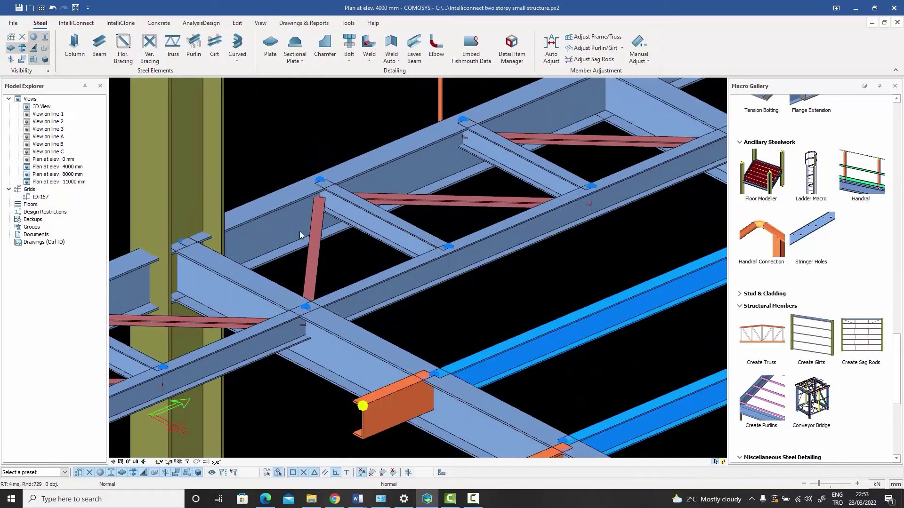
# Step: Set the out-of-plane offset of the diagonal brace beside the column to 0 and clear the selection
pyautogui.doubleClick(316, 234)
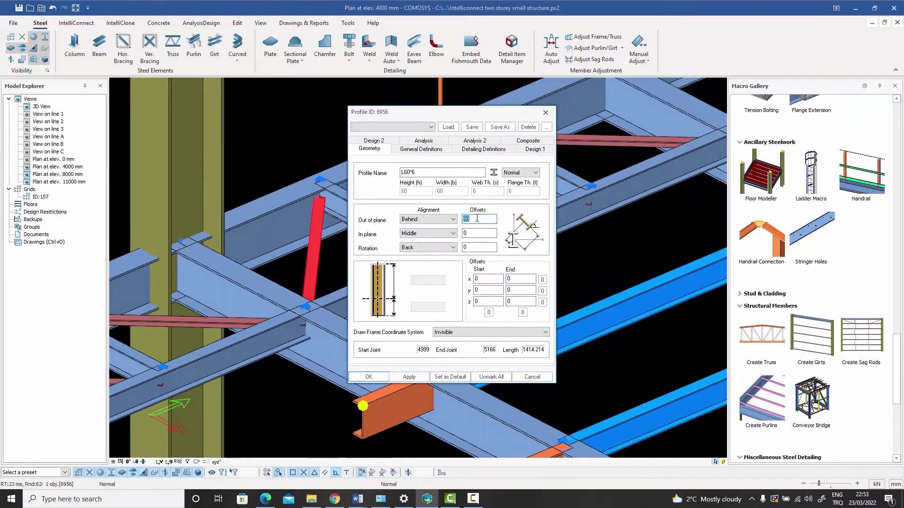
pyautogui.press('Escape')
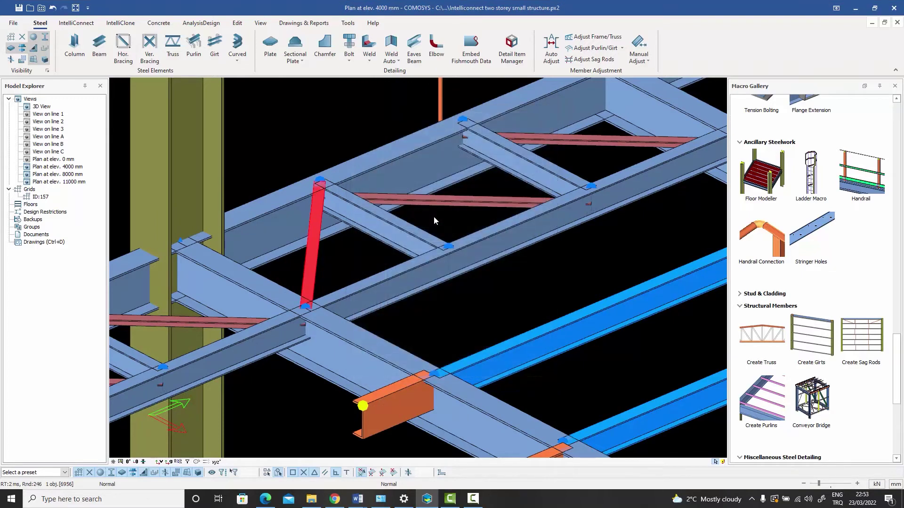
pyautogui.click(322, 117)
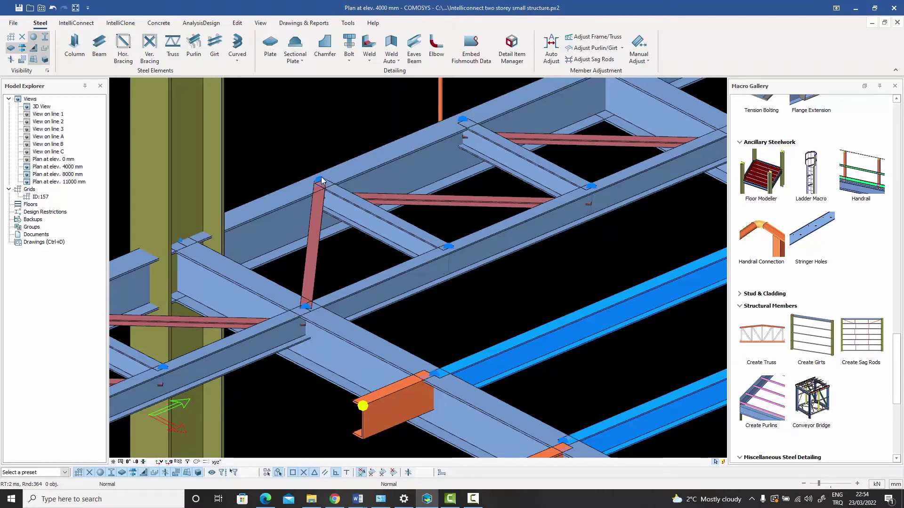
# Step: Examine the arrangement of the diagonal braces between the beams across the 4000 mm floor
pyautogui.scroll(-5, 321, 179)
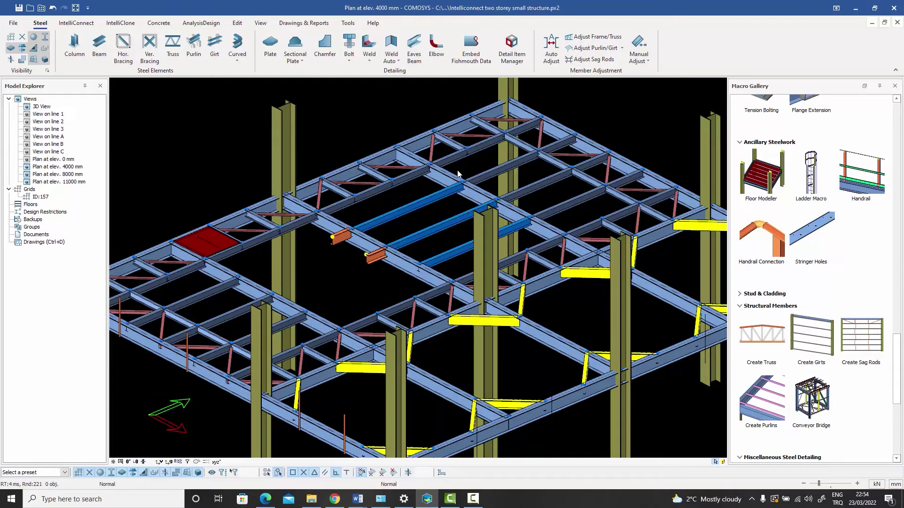
pyautogui.scroll(3, 400, 152)
pyautogui.scroll(2, 400, 149)
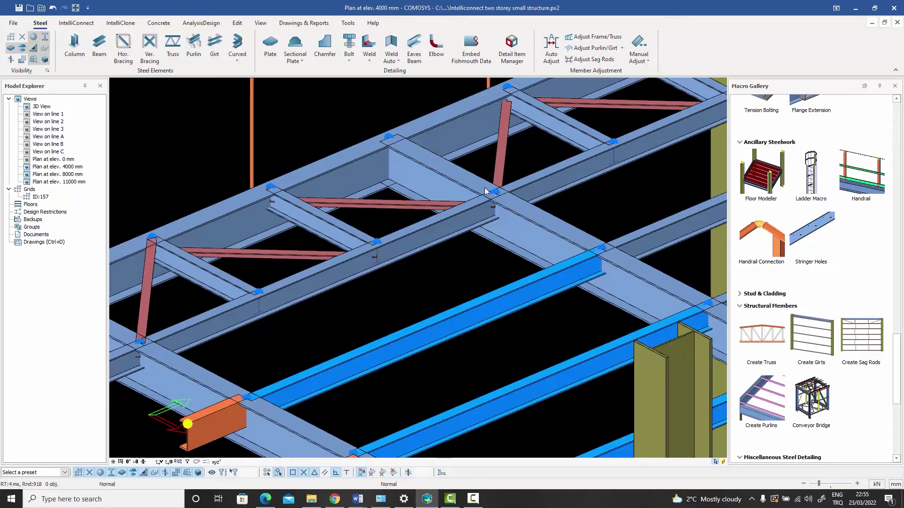
pyautogui.moveTo(436, 169); pyautogui.dragTo(281, 242, button='middle')
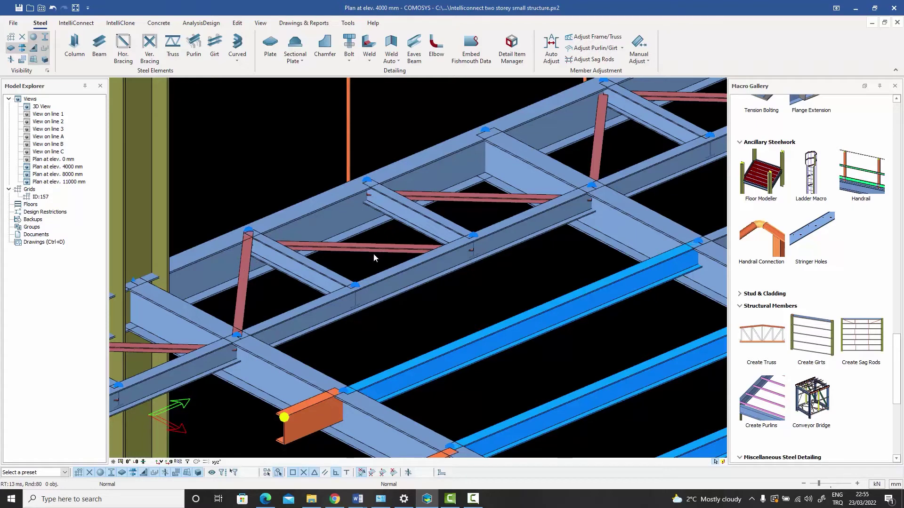
pyautogui.scroll(-6, 377, 258)
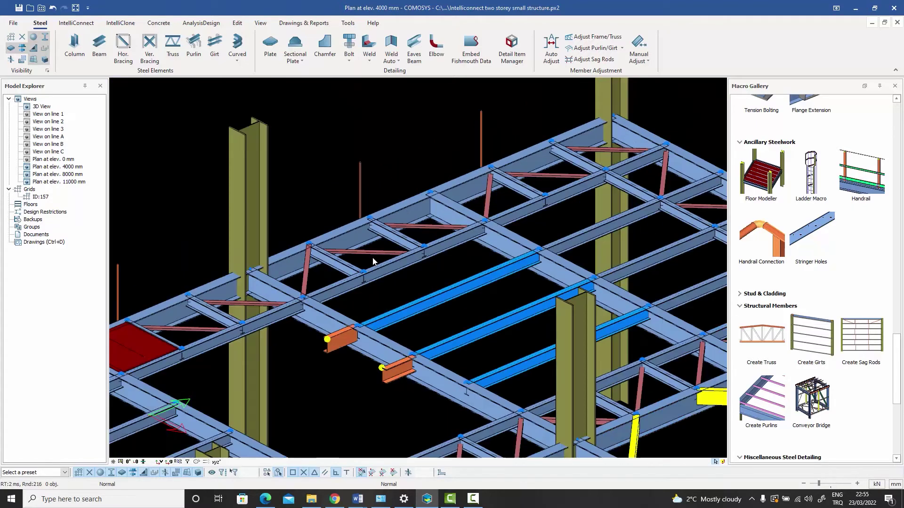
# Step: Examine the dark red floor plate and how its corner and edges sit on the beam flanges
pyautogui.scroll(6, 287, 303)
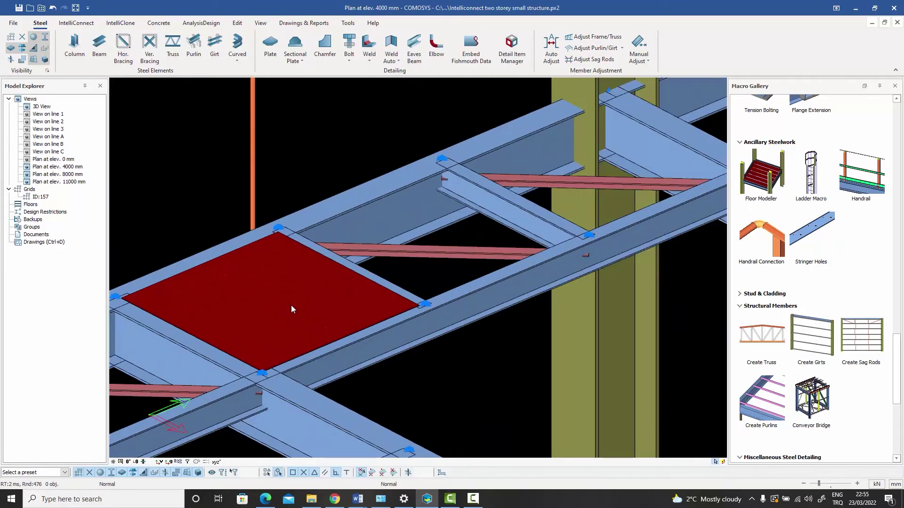
pyautogui.scroll(3, 288, 313)
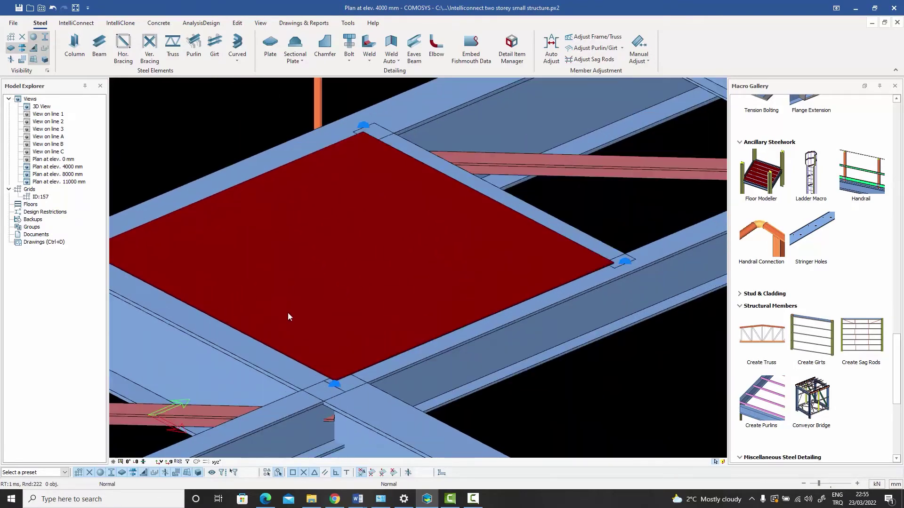
pyautogui.scroll(4, 361, 385)
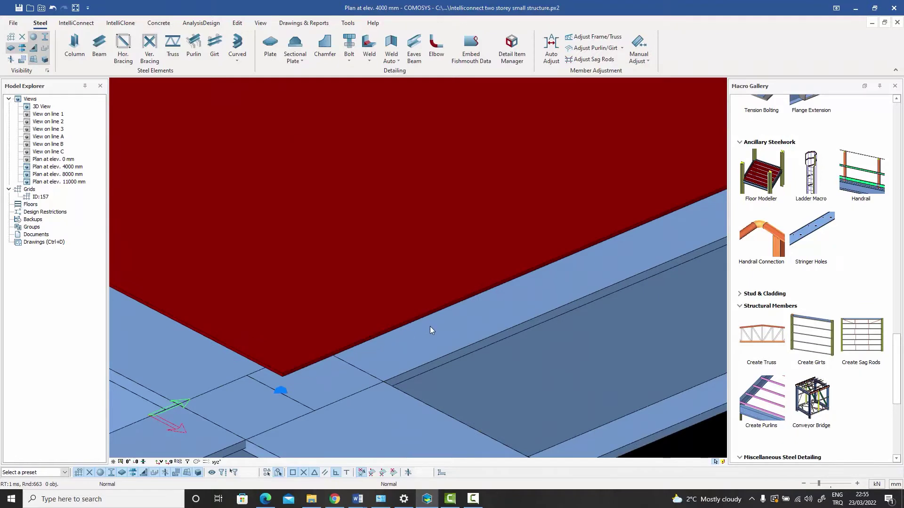
pyautogui.scroll(-4, 431, 326)
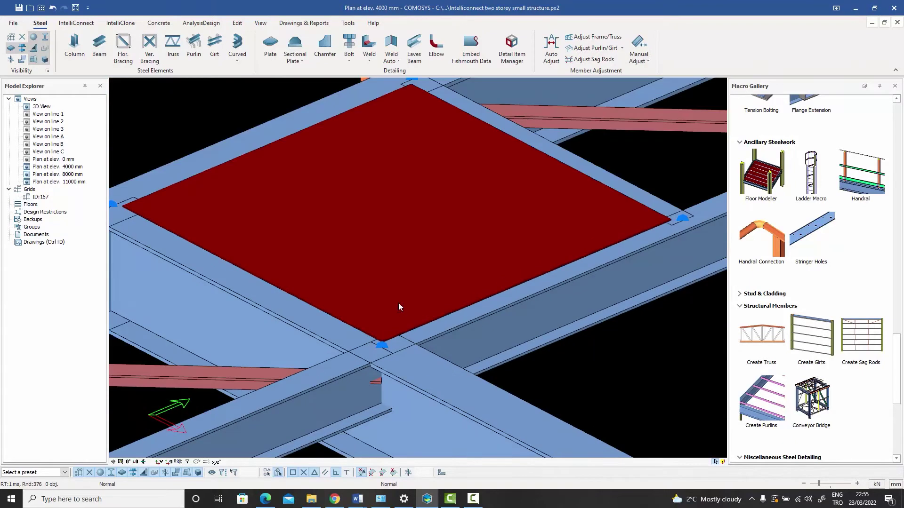
pyautogui.scroll(-3, 417, 217)
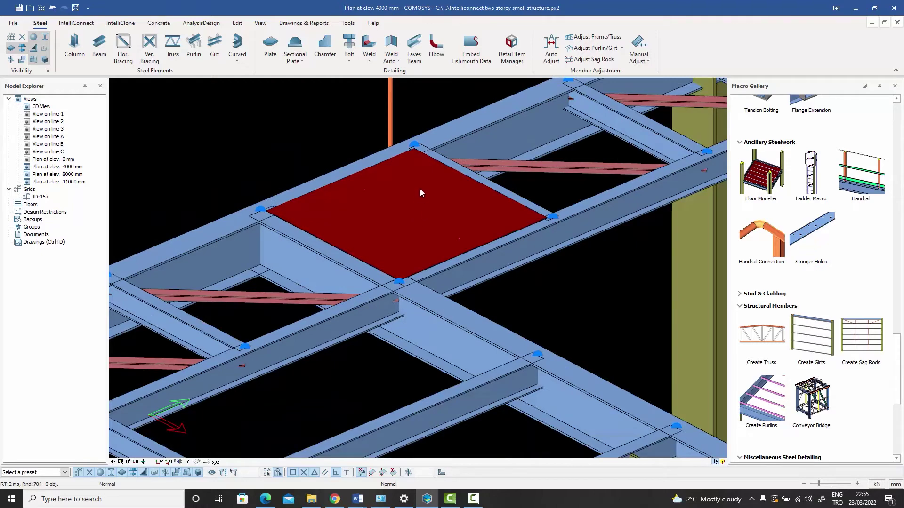
pyautogui.scroll(4, 402, 278)
pyautogui.scroll(4, 402, 278)
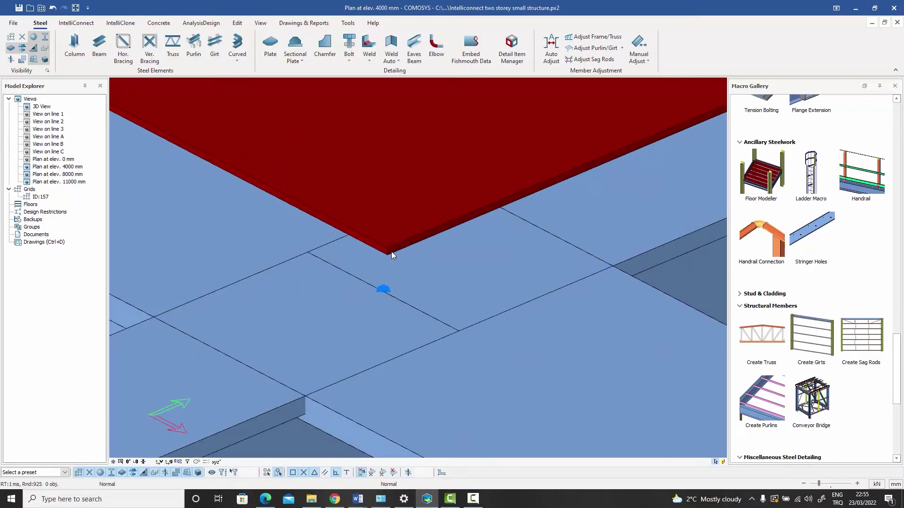
pyautogui.scroll(-2, 391, 252)
pyautogui.scroll(-4, 392, 251)
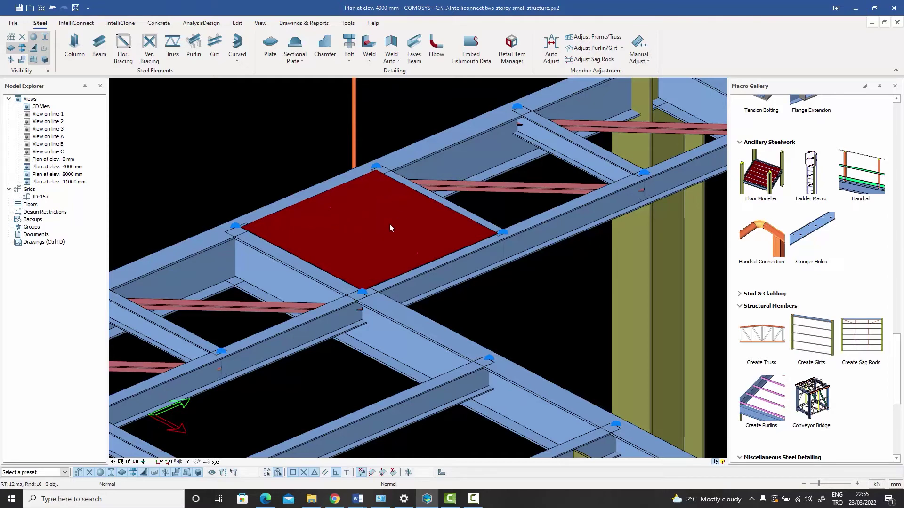
# Step: Inspect the floor plate from below, highlighting the plate and the narrow stiffener on its underside
pyautogui.click(386, 235)
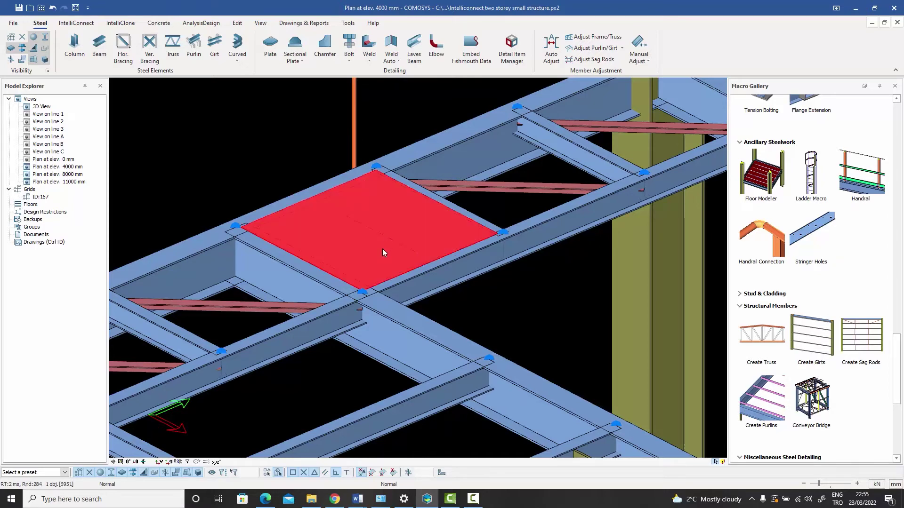
pyautogui.moveTo(382, 249); pyautogui.dragTo(259, 275, button='middle')
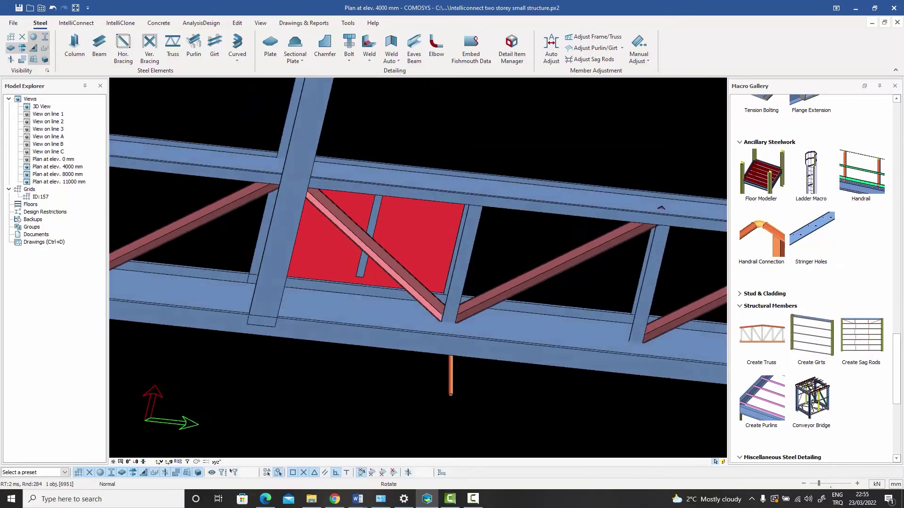
pyautogui.press('Escape')
pyautogui.scroll(3, 383, 214)
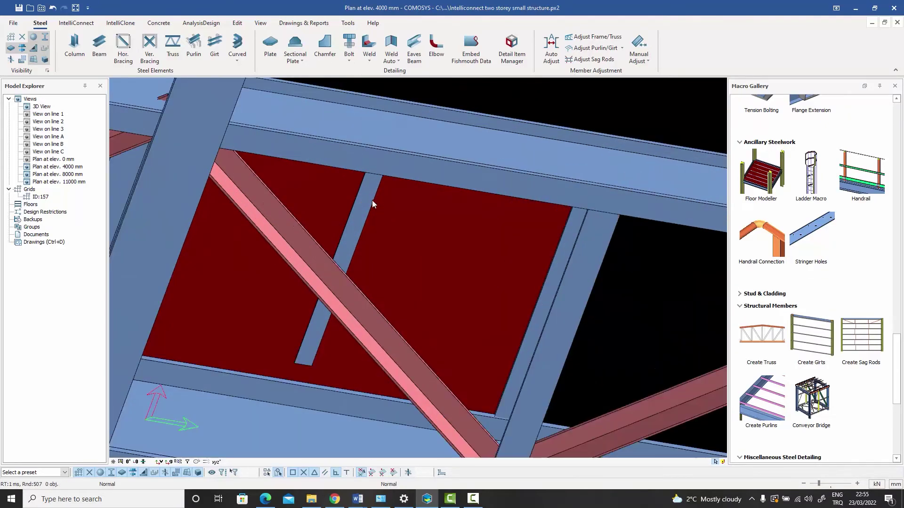
pyautogui.click(368, 201)
pyautogui.click(354, 221)
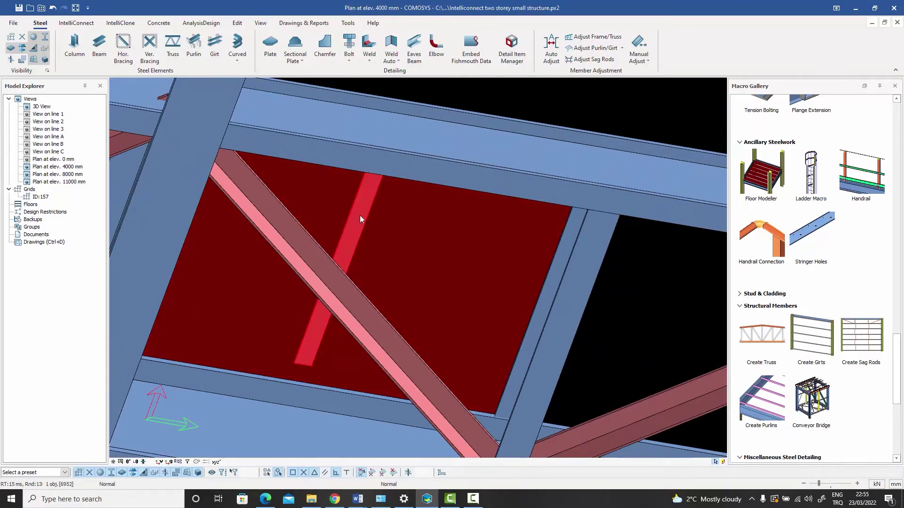
pyautogui.moveTo(361, 214); pyautogui.dragTo(385, 197, button='middle')
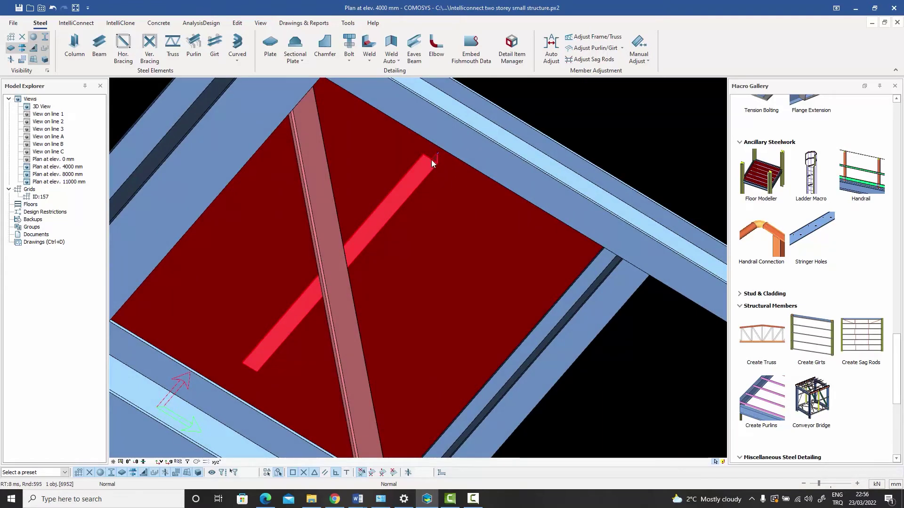
# Step: Highlight the diagonal brace beneath the floor plate and check where it crosses the stiffener
pyautogui.scroll(-3, 422, 219)
pyautogui.moveTo(422, 220); pyautogui.dragTo(378, 222, button='middle')
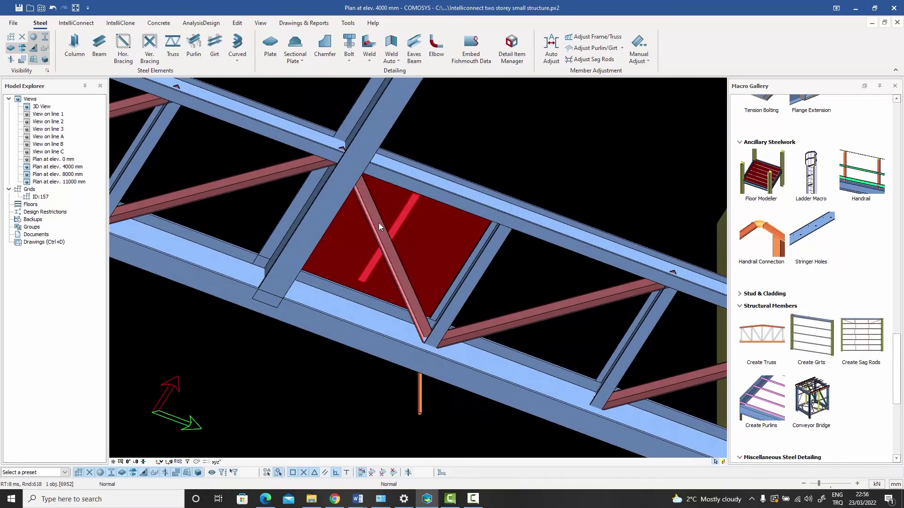
pyautogui.click(379, 223)
pyautogui.scroll(4, 384, 225)
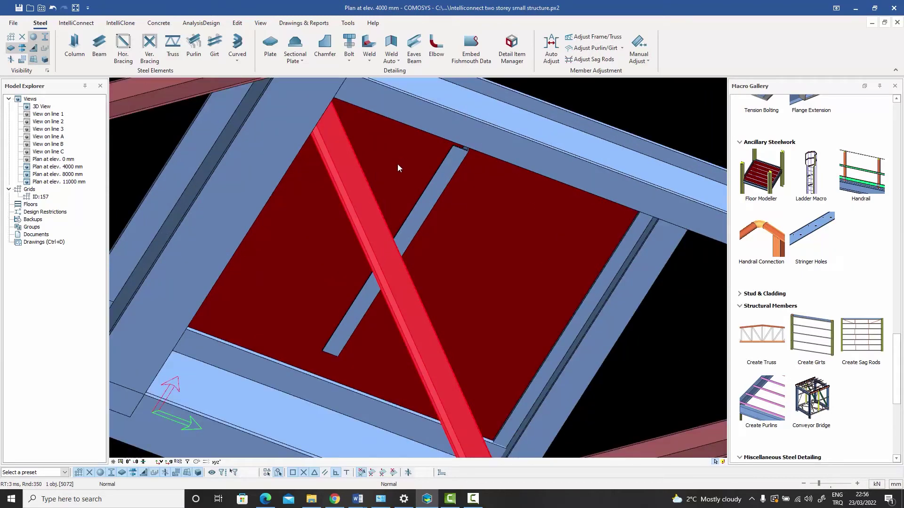
pyautogui.scroll(-3, 371, 193)
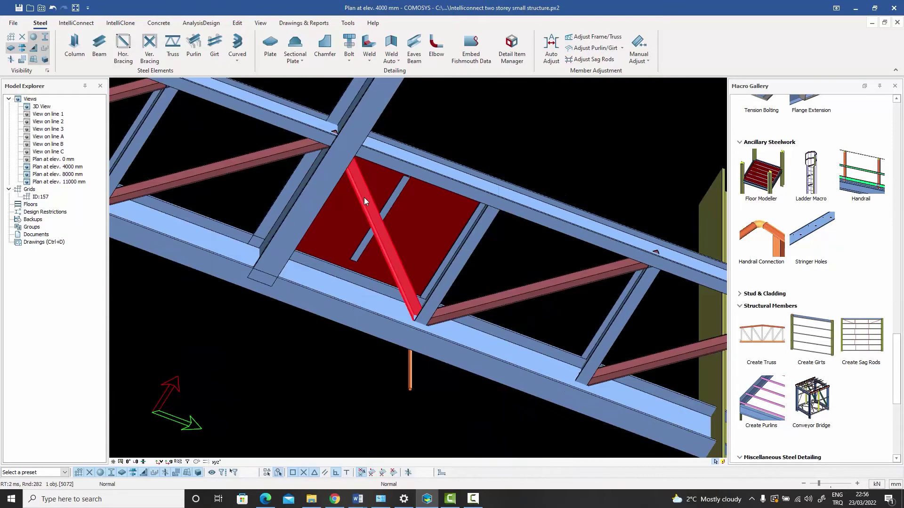
# Step: Return above the floor and lower the diagonal brace beside the column by changing its out-of-plane offset
pyautogui.moveTo(364, 197); pyautogui.dragTo(339, 288, button='middle')
pyautogui.scroll(4, 365, 279)
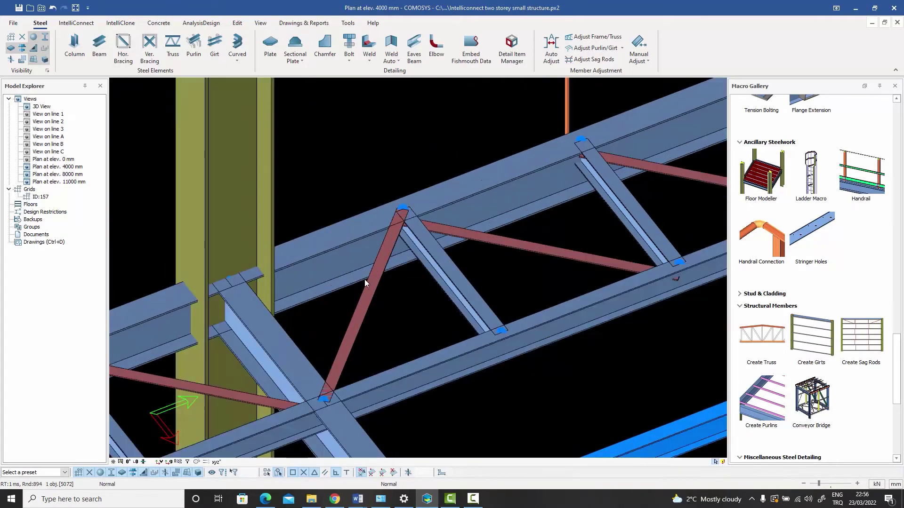
pyautogui.doubleClick(375, 277)
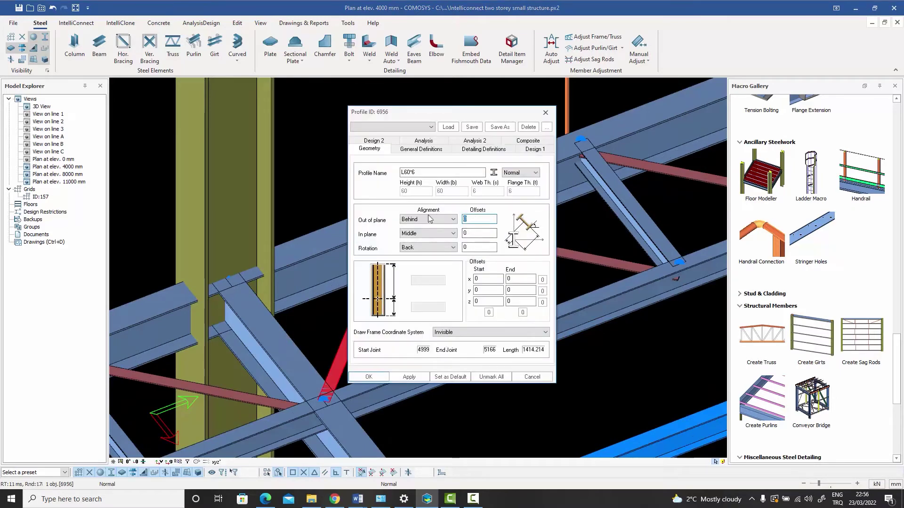
pyautogui.press('Escape')
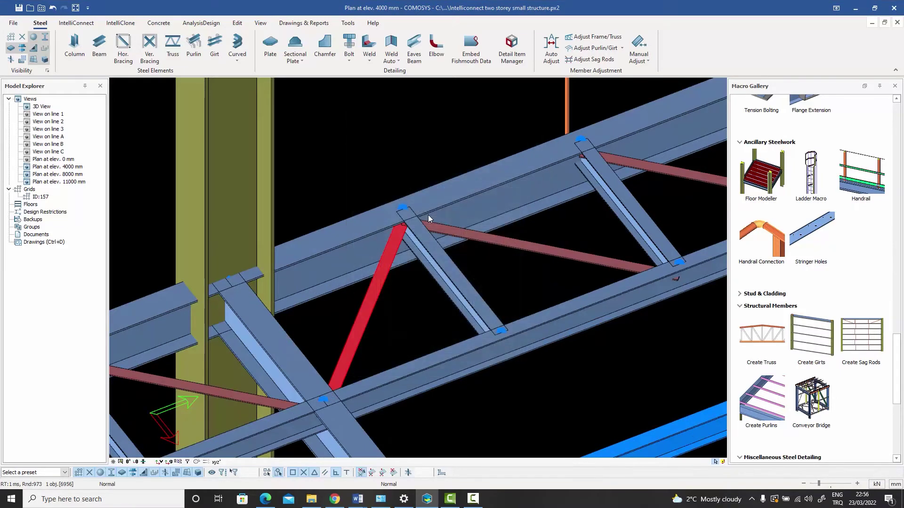
# Step: Examine the lowered brace among the neighbouring members, checking its upper end against the cross beam and joint
pyautogui.scroll(-3, 442, 218)
pyautogui.scroll(4, 258, 346)
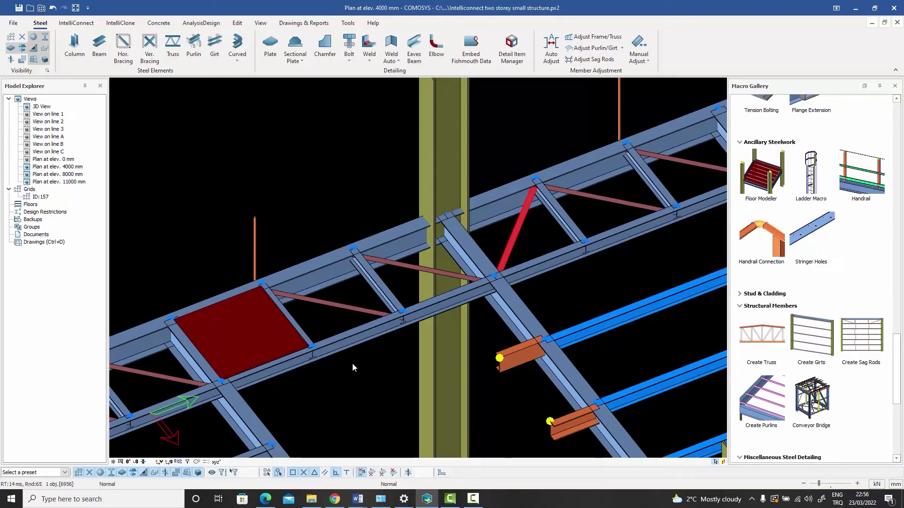
pyautogui.moveTo(426, 352); pyautogui.dragTo(539, 253, button='middle')
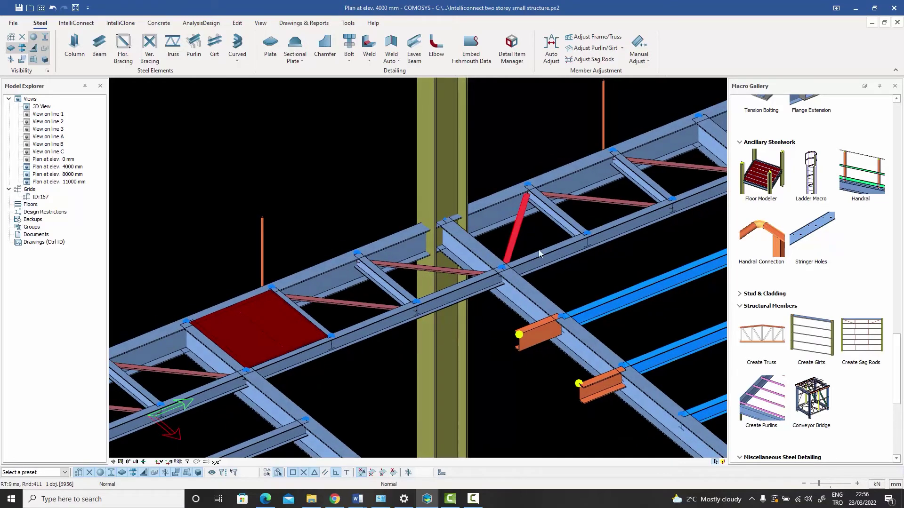
pyautogui.scroll(3, 541, 203)
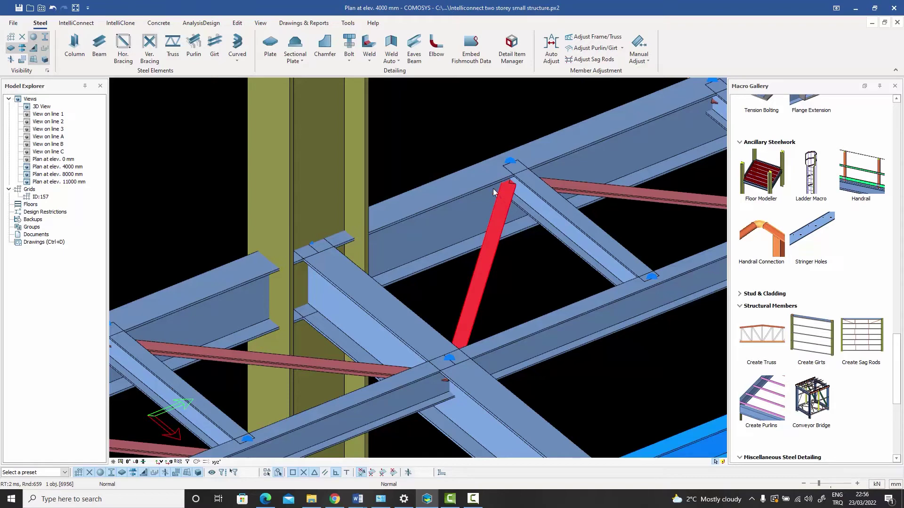
pyautogui.scroll(-1, 490, 197)
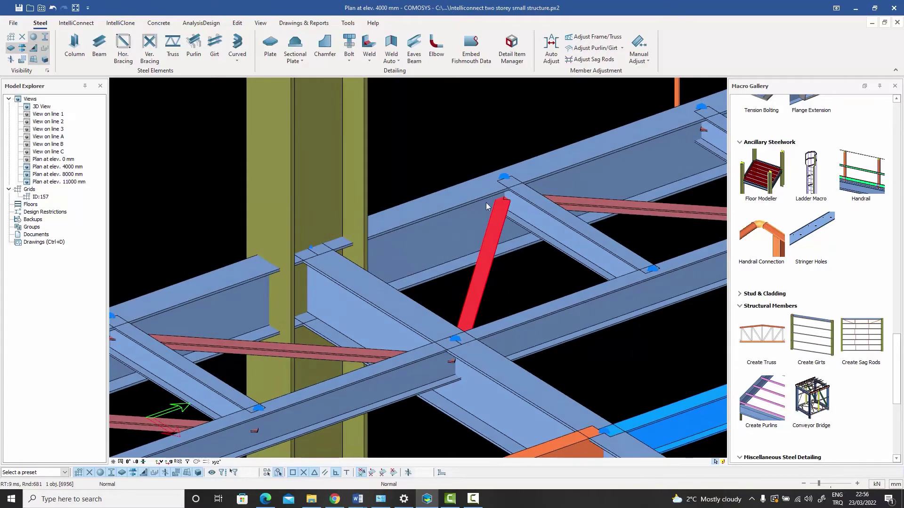
pyautogui.scroll(2, 518, 197)
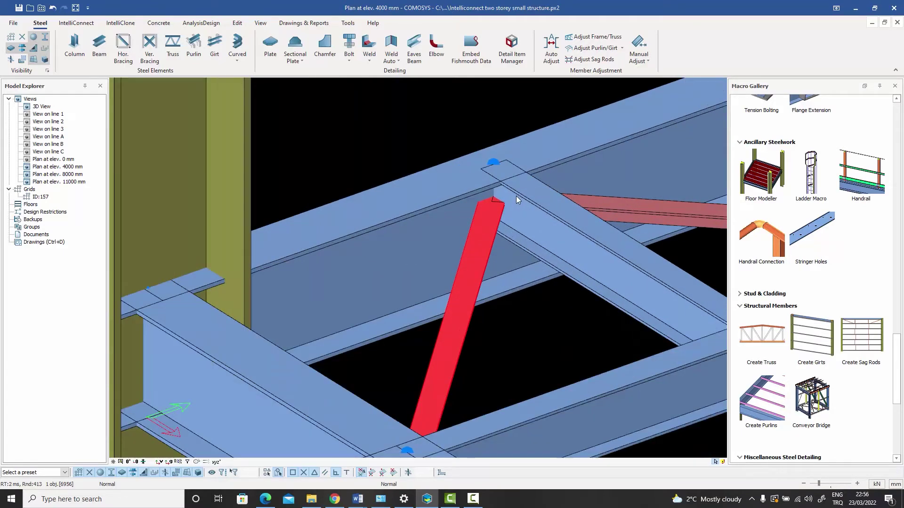
pyautogui.scroll(2, 516, 197)
pyautogui.moveTo(516, 207); pyautogui.dragTo(422, 229, button='middle')
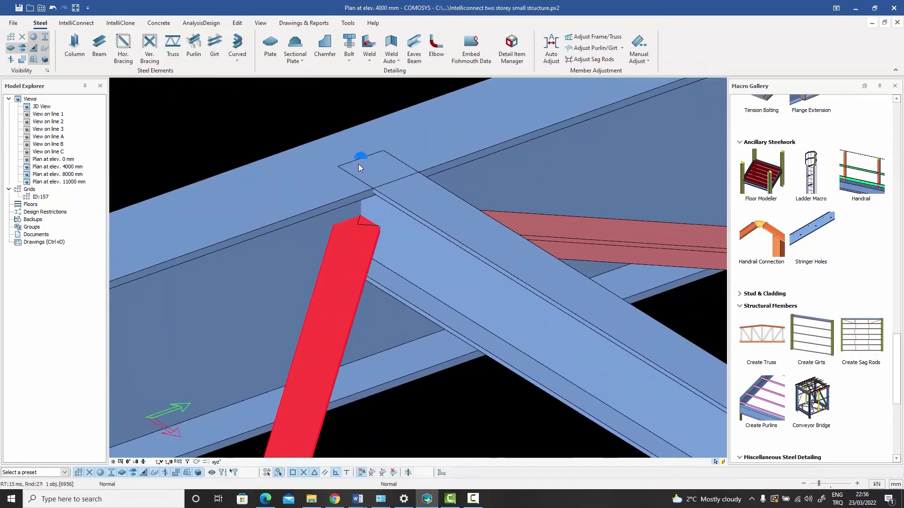
# Step: Review the profile name, height and alignment of the cross beam meeting the brace's upper end, and cancel its properties
pyautogui.moveTo(361, 157)
pyautogui.keyDown('shift'); pyautogui.mouseDown(button='middle')
pyautogui.moveTo(433, 184)
pyautogui.moveTo(442, 243)
pyautogui.mouseUp(button='middle'); pyautogui.keyUp('shift')
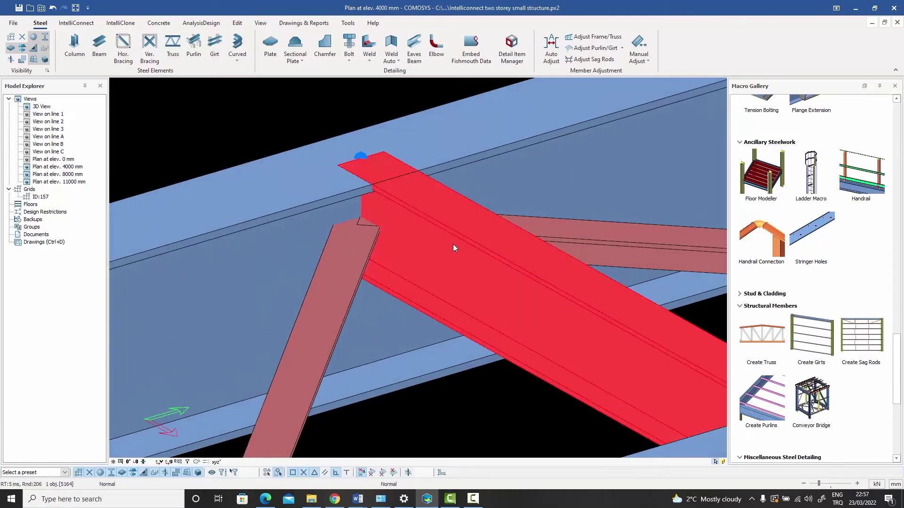
pyautogui.press('Escape')
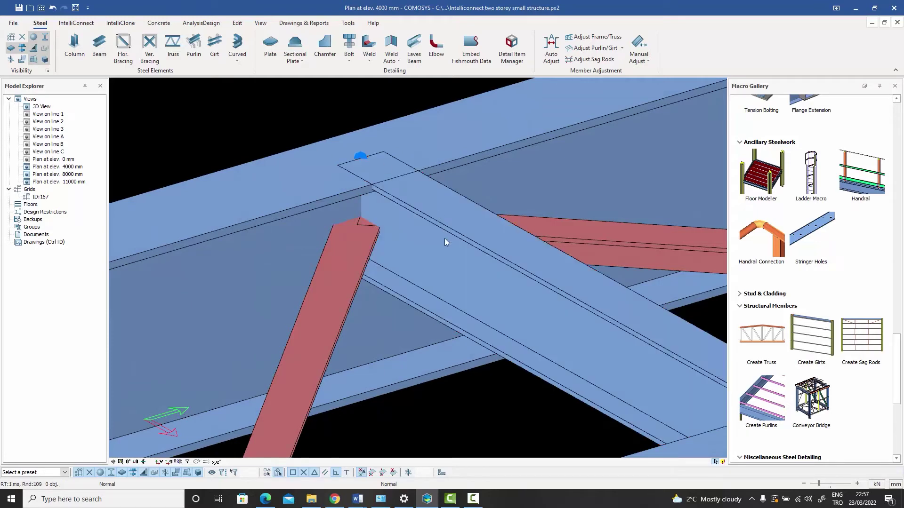
pyautogui.doubleClick(444, 238)
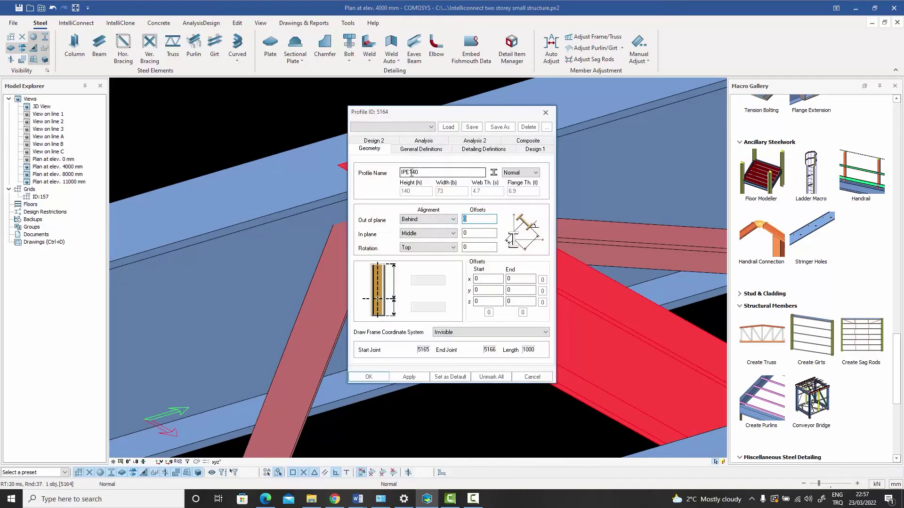
pyautogui.click(523, 379)
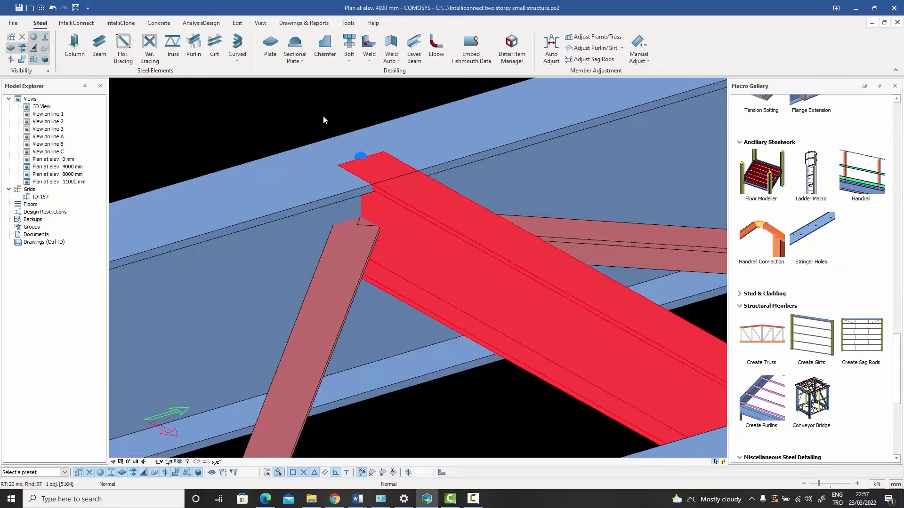
# Step: Check the section dimensions and flange thickness of the cross beam at the brace's upper end, and close its properties without changes
pyautogui.press('Escape')
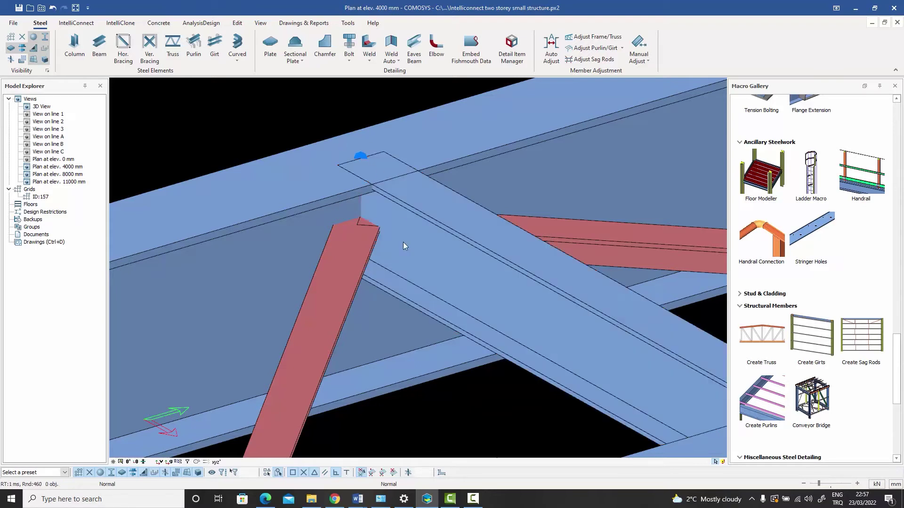
pyautogui.scroll(3, 399, 301)
pyautogui.doubleClick(405, 296)
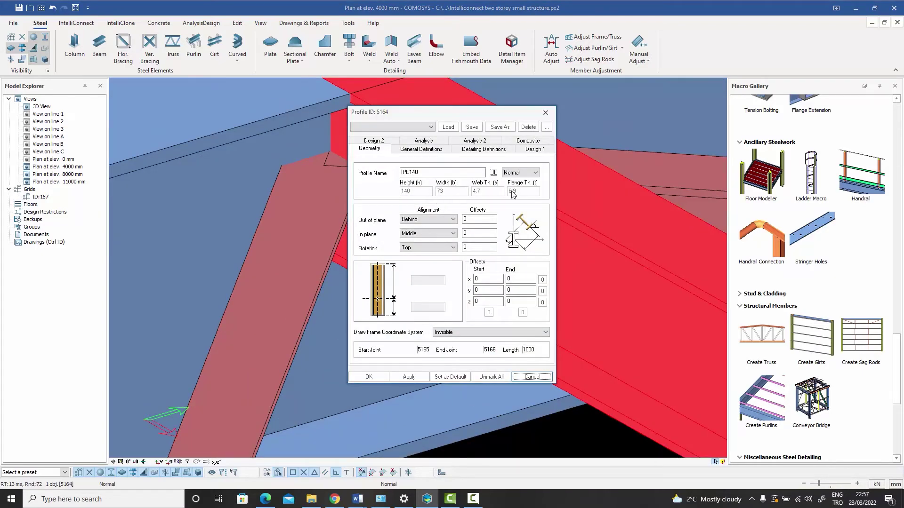
pyautogui.click(524, 377)
pyautogui.click(563, 420)
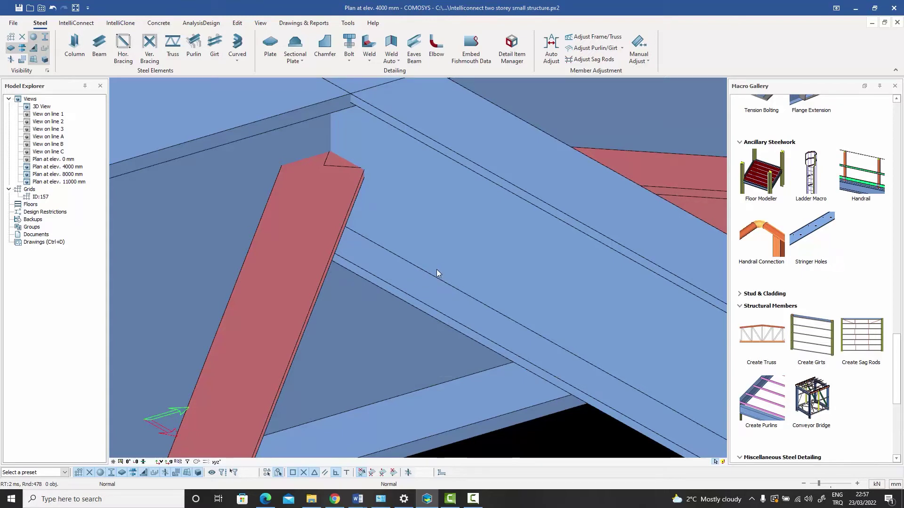
# Step: Change the cross beam at the brace's upper end to a smaller IPE profile and clear the selection
pyautogui.scroll(-5, 419, 259)
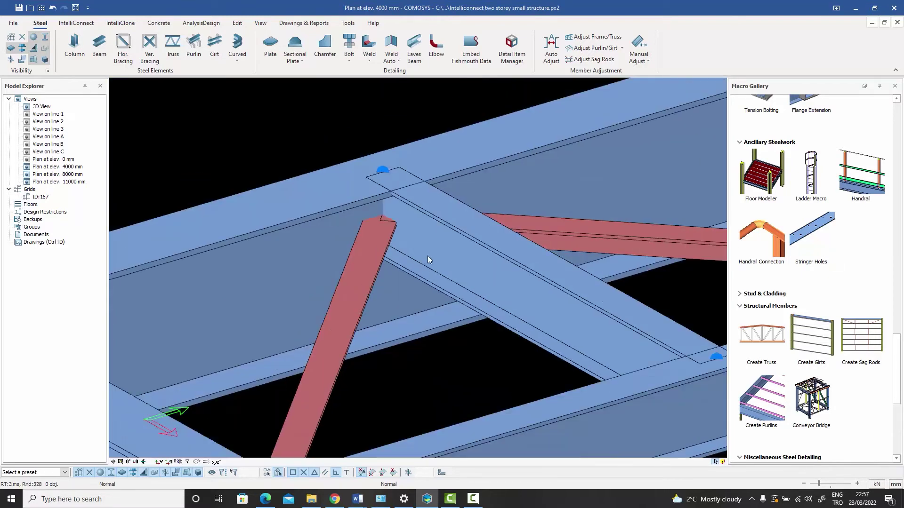
pyautogui.doubleClick(431, 253)
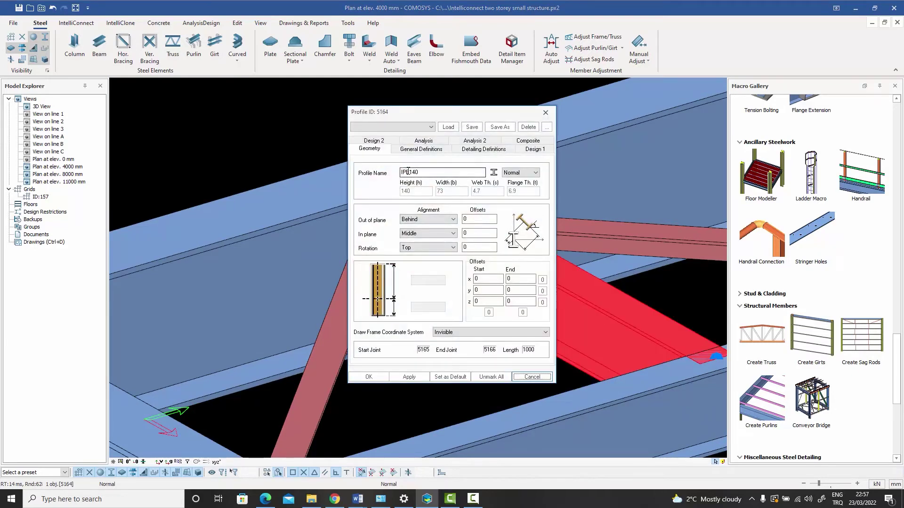
pyautogui.moveTo(409, 172); pyautogui.dragTo(468, 176)
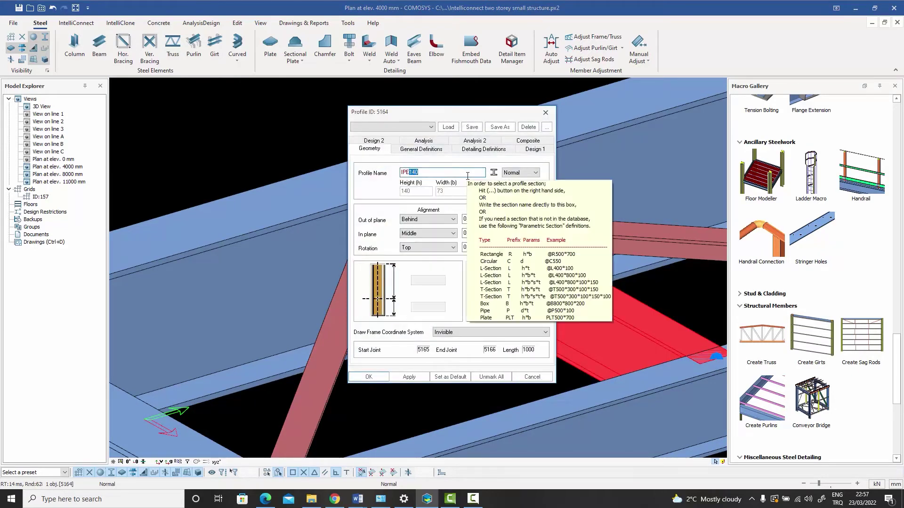
pyautogui.write('300')
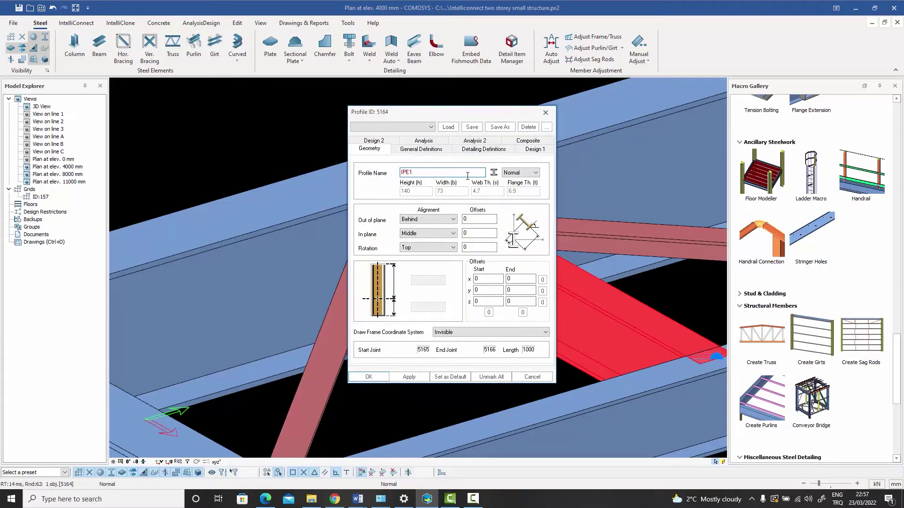
pyautogui.press('Return')
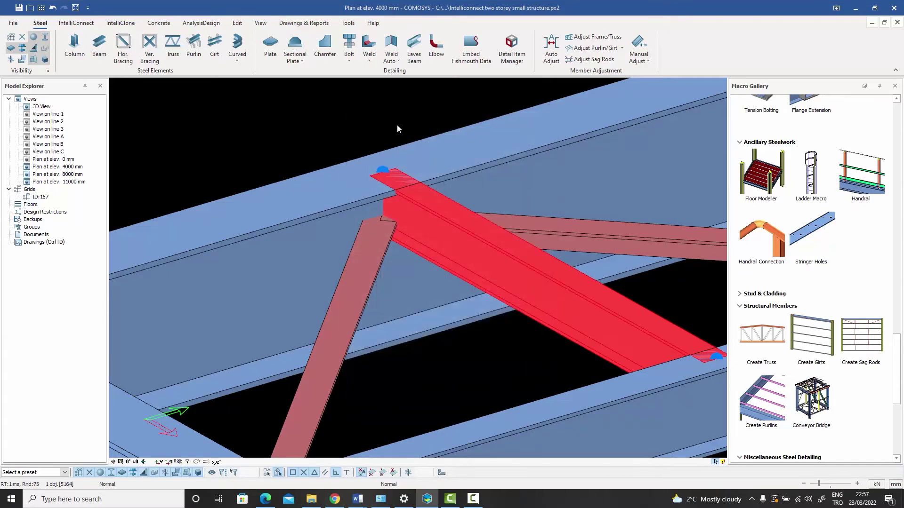
pyautogui.click(395, 117)
# Step: Examine the brace's upper end against the bottom flange of the resized cross beam and check the brace's out-of-plane offset
pyautogui.scroll(5, 418, 246)
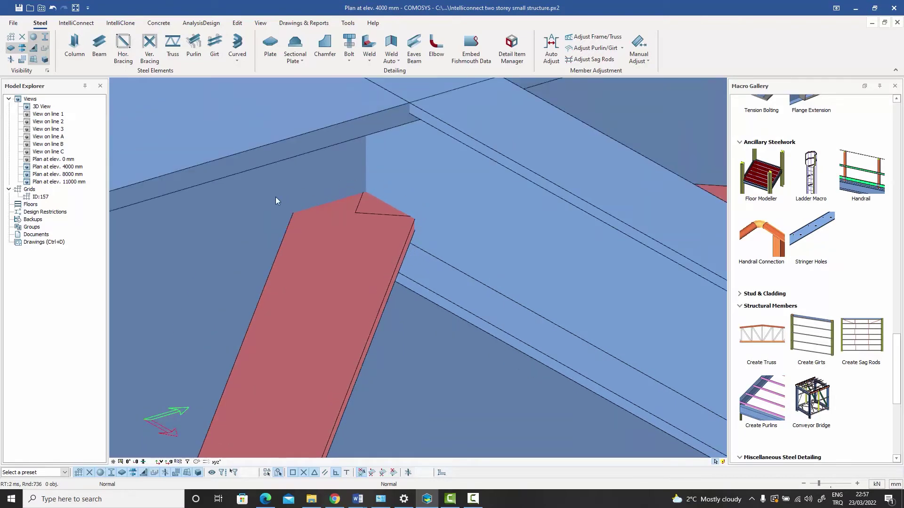
pyautogui.click(478, 222)
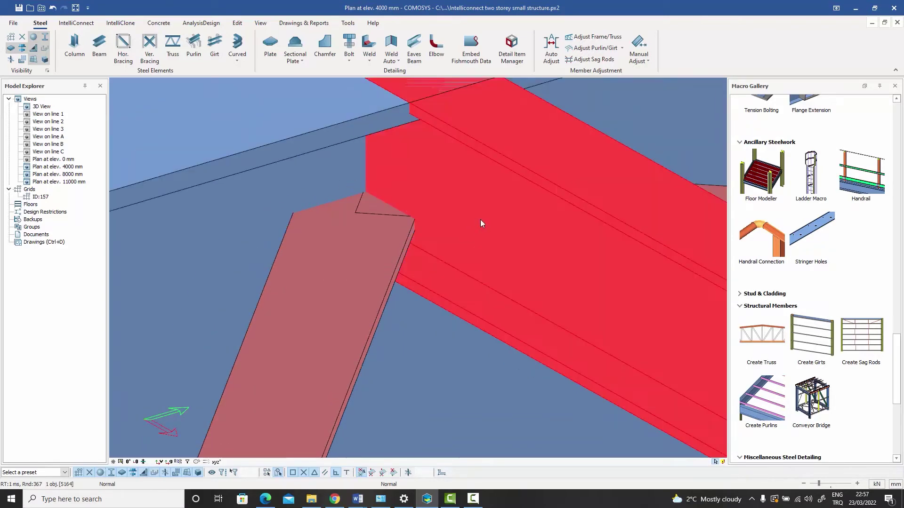
pyautogui.scroll(-4, 480, 220)
pyautogui.scroll(4, 478, 222)
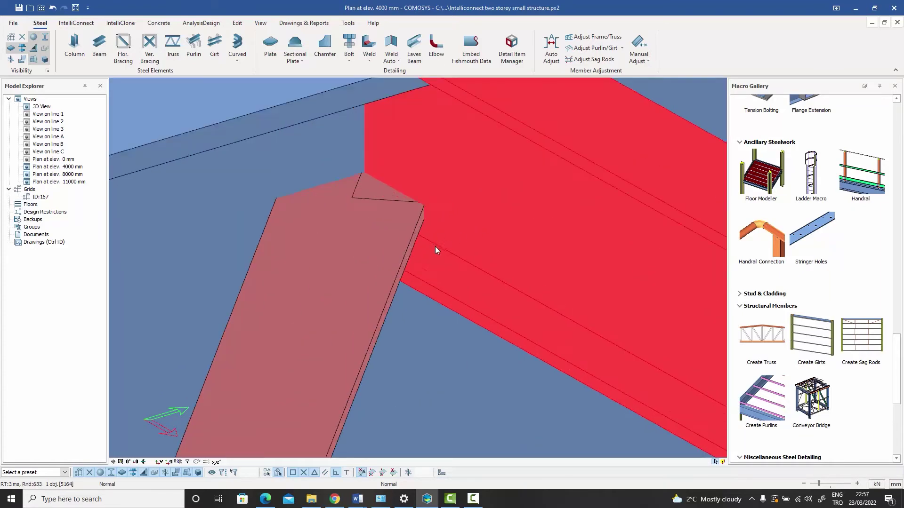
pyautogui.scroll(-2, 368, 280)
pyautogui.press('Escape')
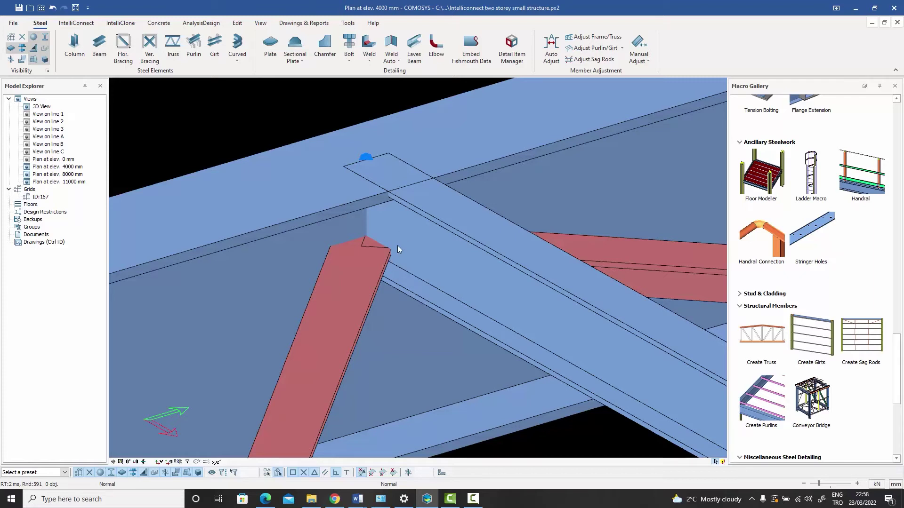
pyautogui.scroll(-1, 398, 249)
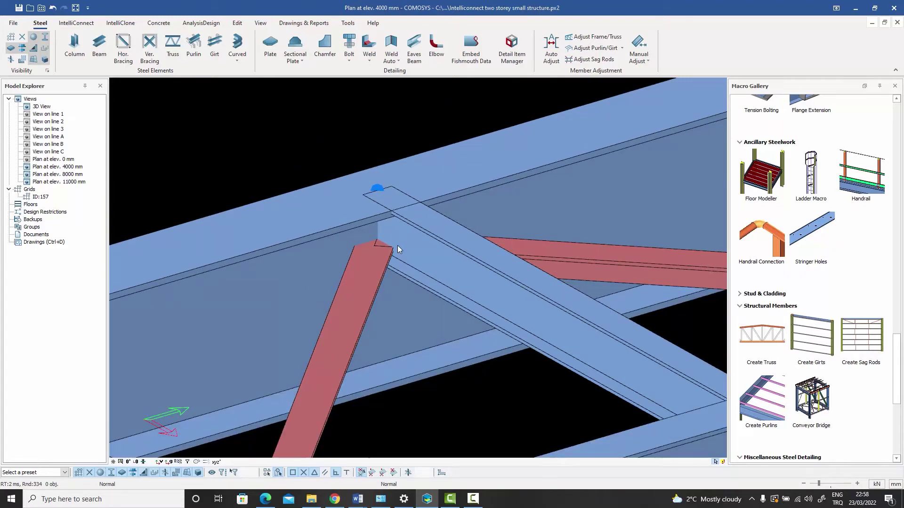
pyautogui.doubleClick(364, 293)
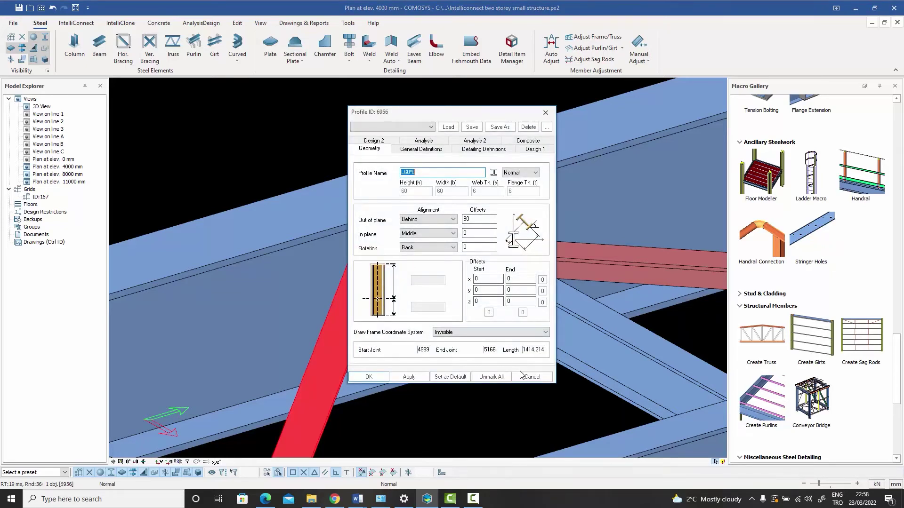
pyautogui.click(533, 377)
pyautogui.click(493, 302)
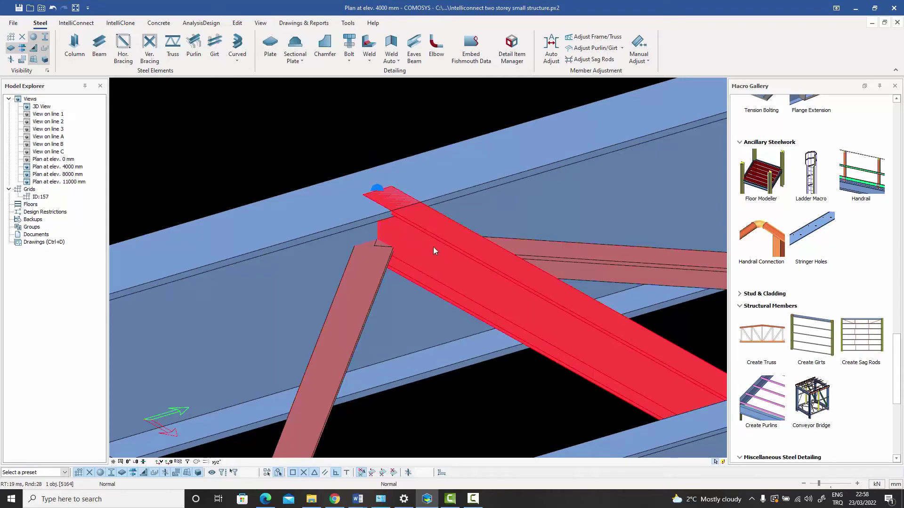
# Step: Set the profile of the next cross beam along the edge bay to IPE100
pyautogui.scroll(-2, 433, 246)
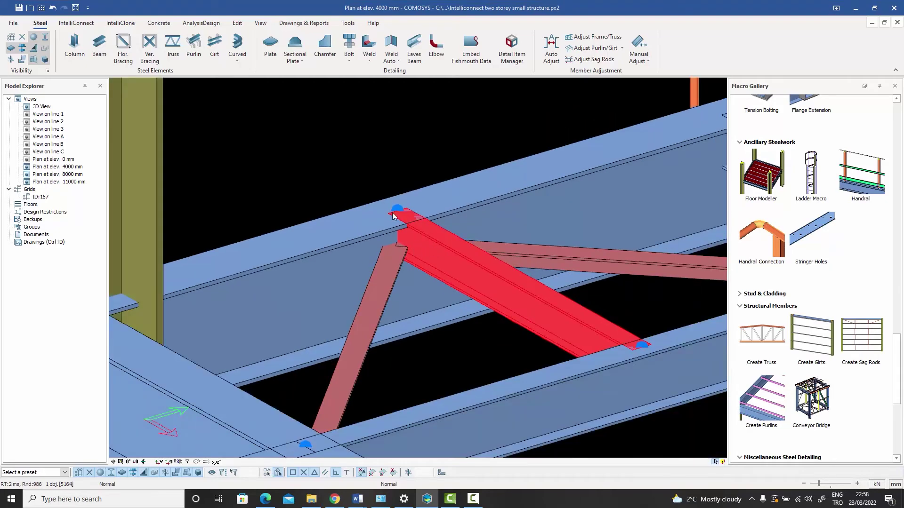
pyautogui.scroll(-2, 414, 275)
pyautogui.scroll(2, 511, 245)
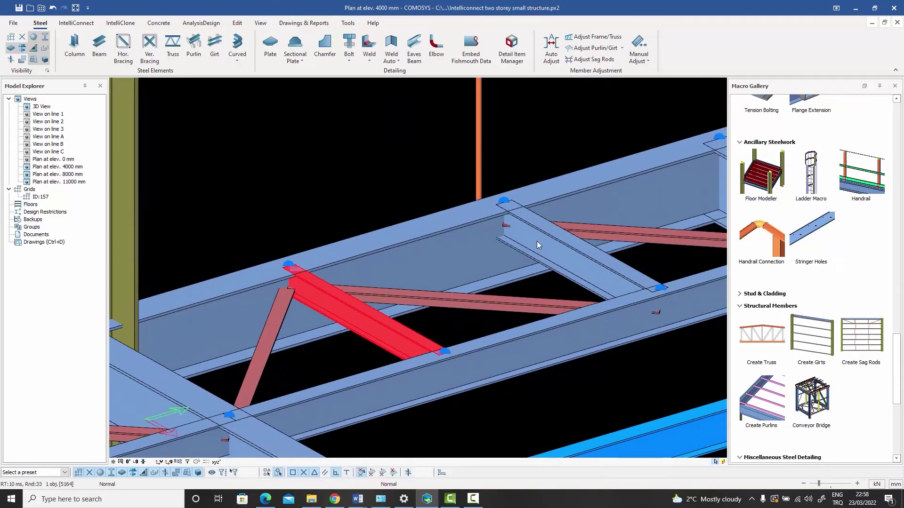
pyautogui.doubleClick(513, 209)
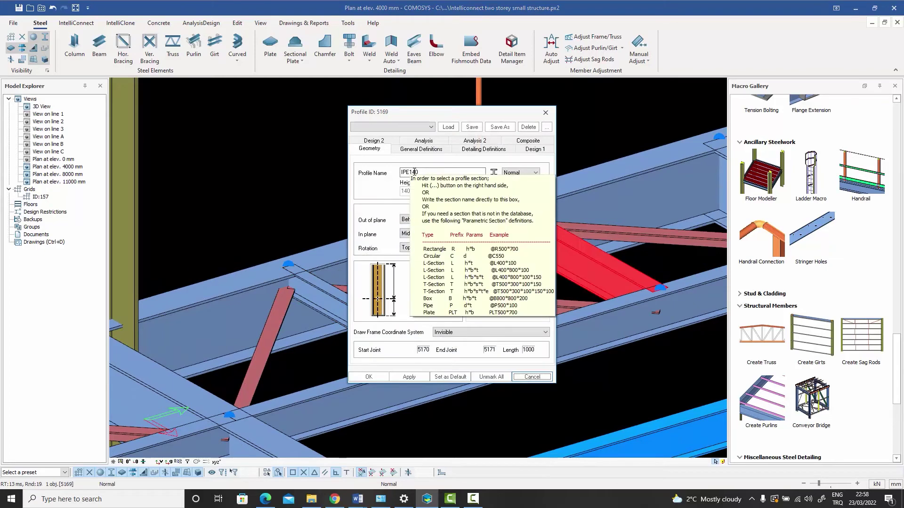
pyautogui.click(413, 172)
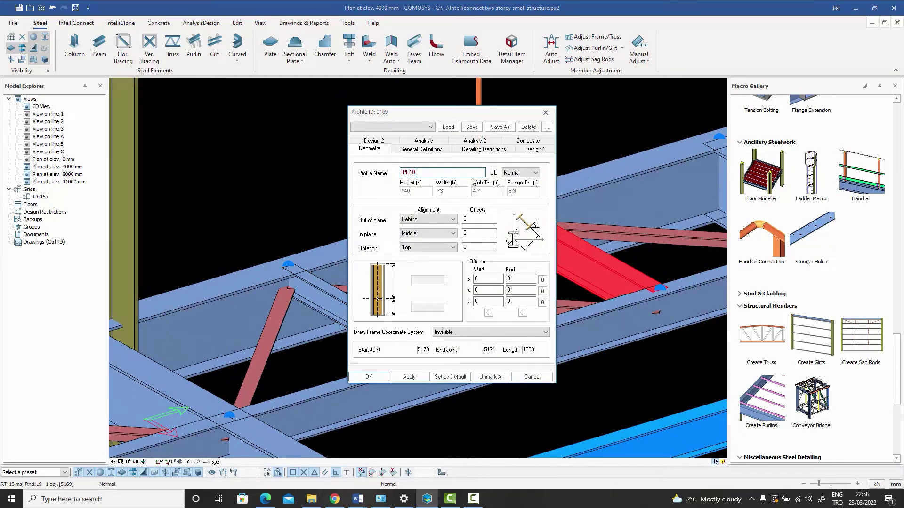
pyautogui.press('BackSpace')
pyautogui.write('0')
pyautogui.press('Return')
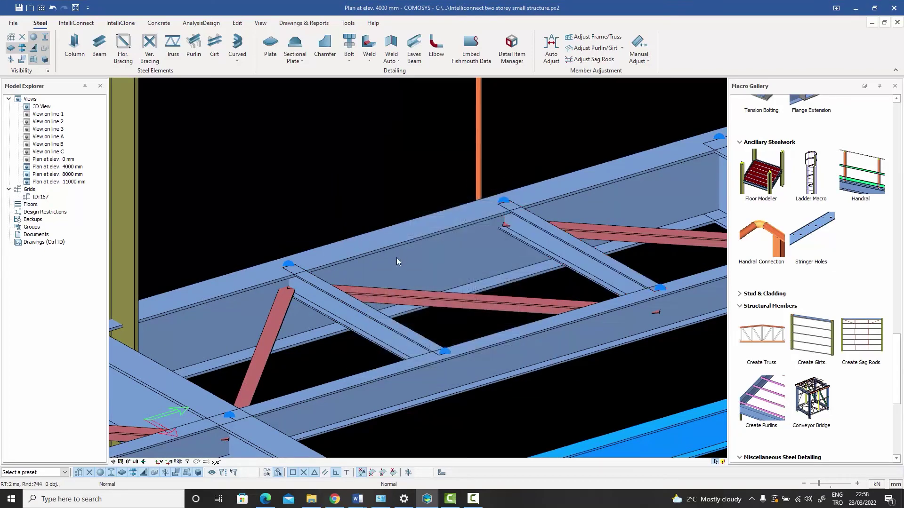
# Step: Set the out-of-plane offset of the three diagonal braces around the two resized cross beams to 130 in one multiple edit
pyautogui.click(276, 316)
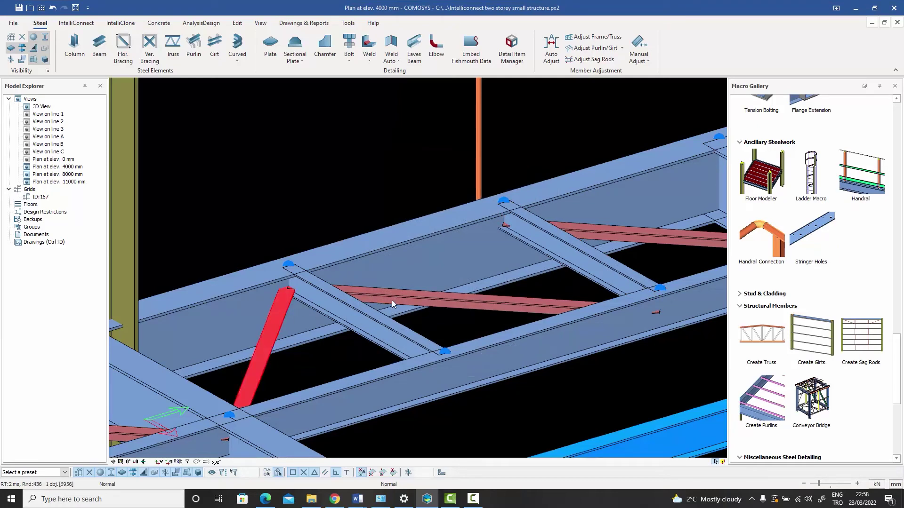
pyautogui.keyDown('ctrl'); pyautogui.click(391, 303); pyautogui.keyUp('ctrl')
pyautogui.keyDown('ctrl'); pyautogui.doubleClick(600, 237); pyautogui.keyUp('ctrl')
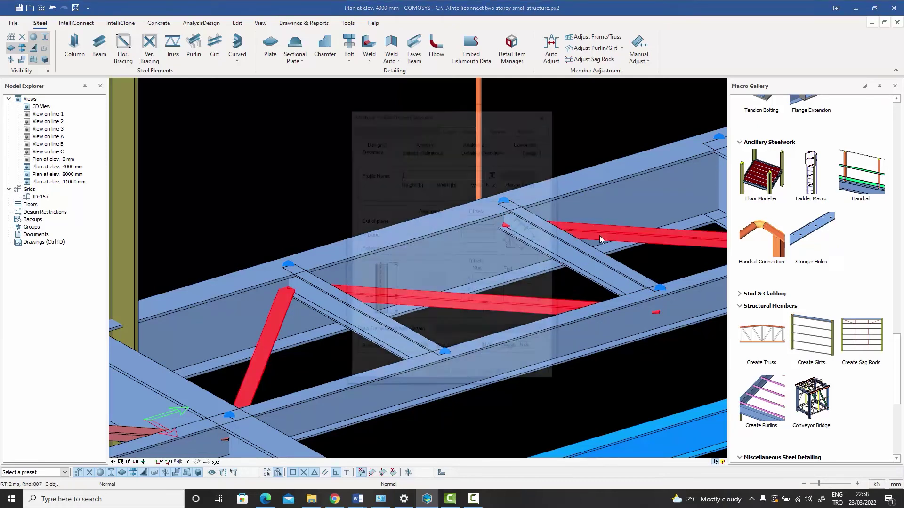
pyautogui.click(476, 219)
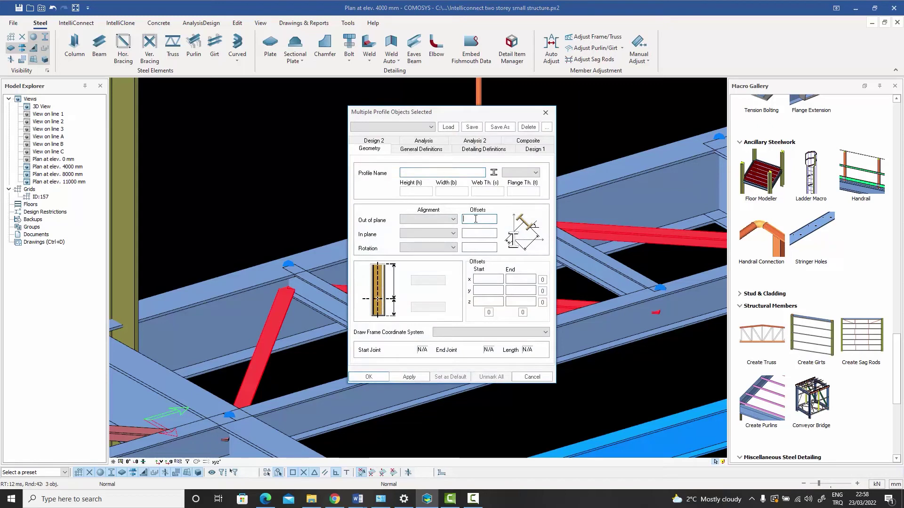
pyautogui.write('130')
pyautogui.press('Return')
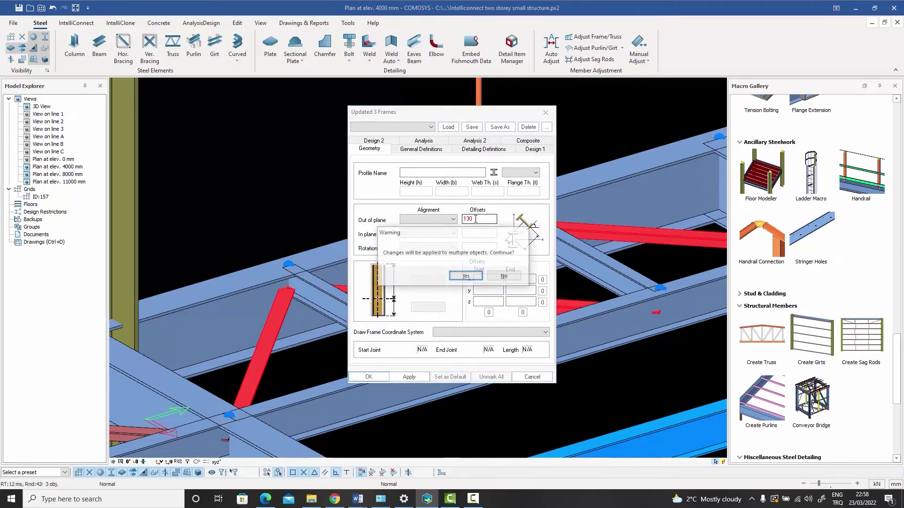
pyautogui.click(466, 278)
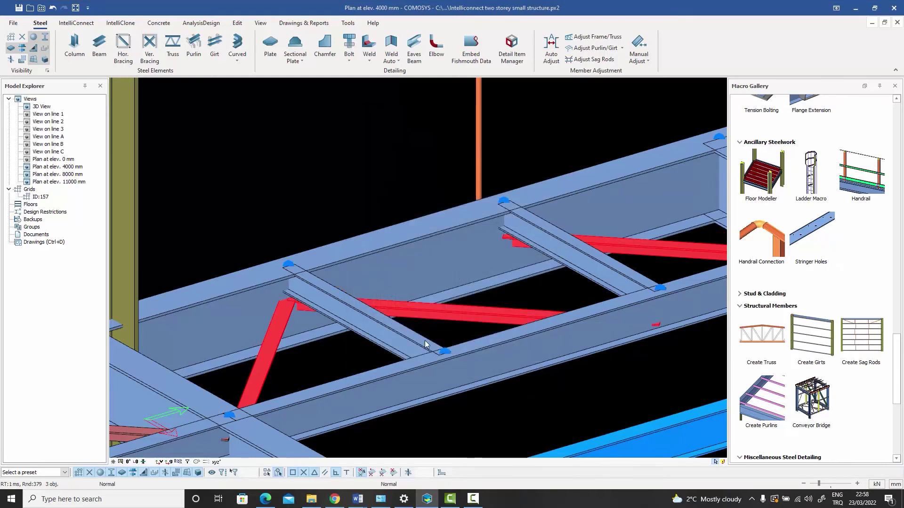
pyautogui.click(315, 147)
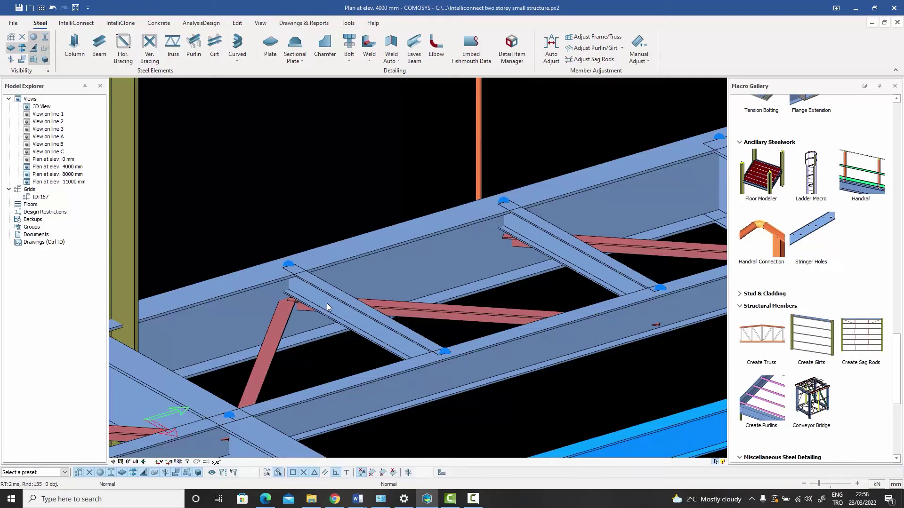
# Step: Review the diagonal bracing across the whole 4000 mm floor, inspecting brace ends at the cross beams along the edge bays
pyautogui.scroll(-10, 324, 302)
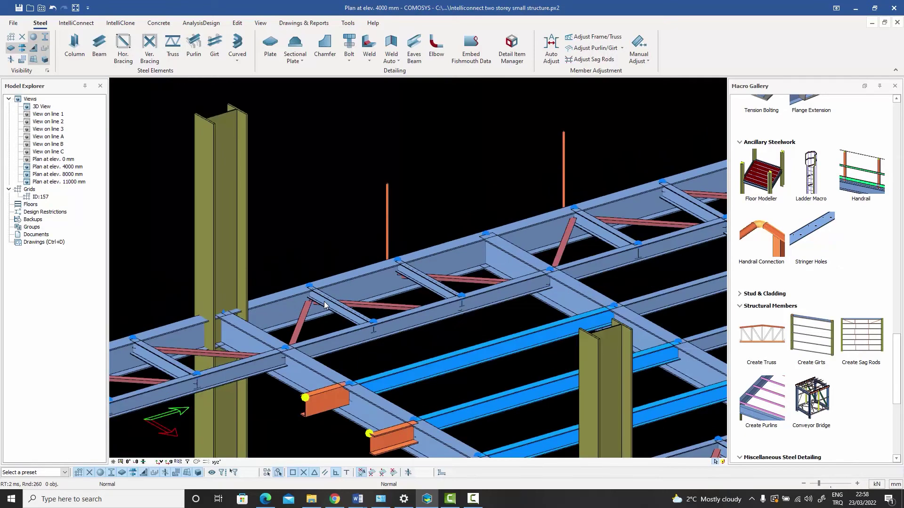
pyautogui.moveTo(196, 391); pyautogui.dragTo(231, 354, button='middle')
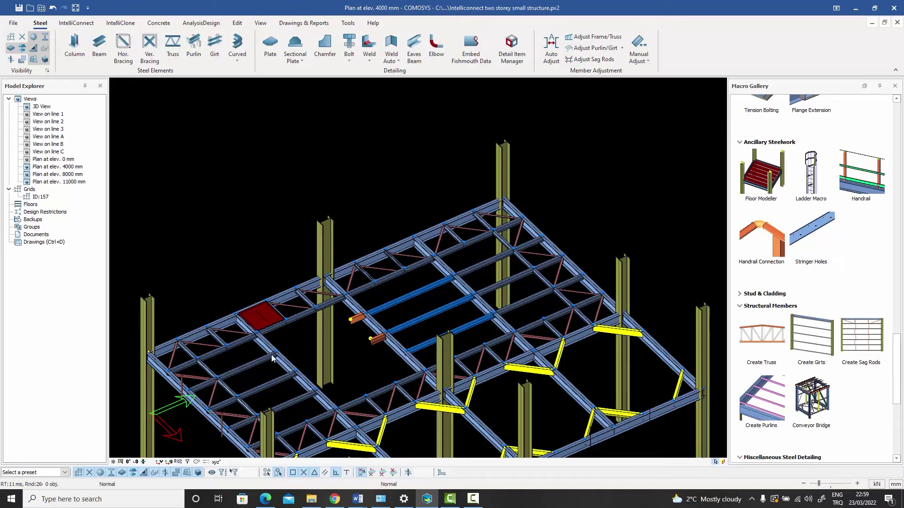
pyautogui.moveTo(288, 370); pyautogui.dragTo(293, 282, button='middle')
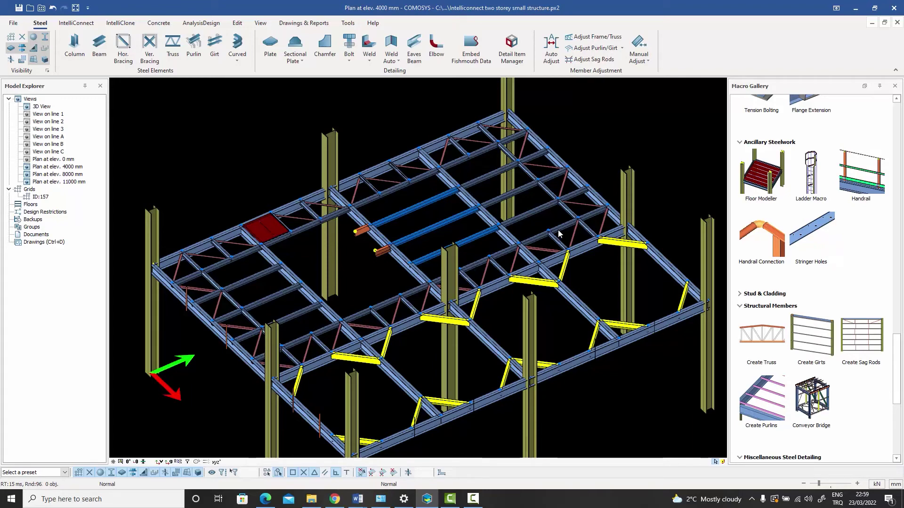
pyautogui.moveTo(468, 241); pyautogui.dragTo(500, 235, button='middle')
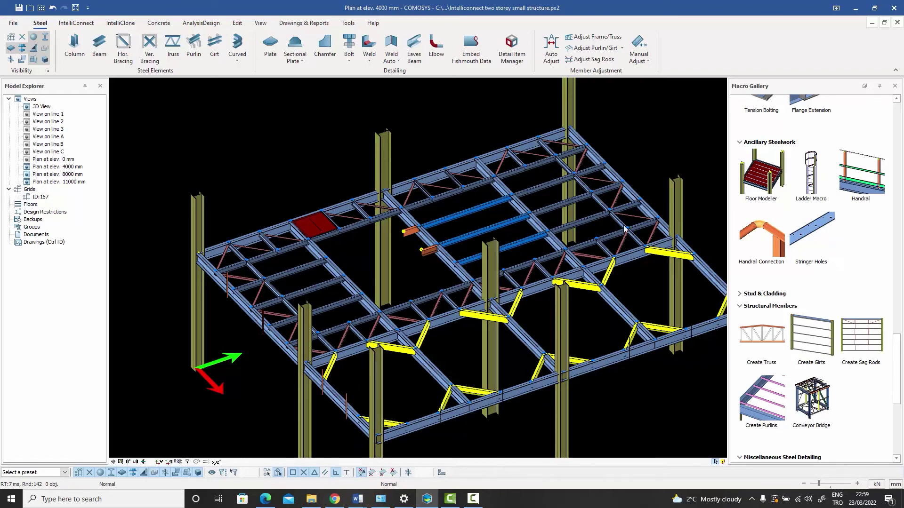
pyautogui.scroll(6, 586, 191)
pyautogui.scroll(4, 496, 150)
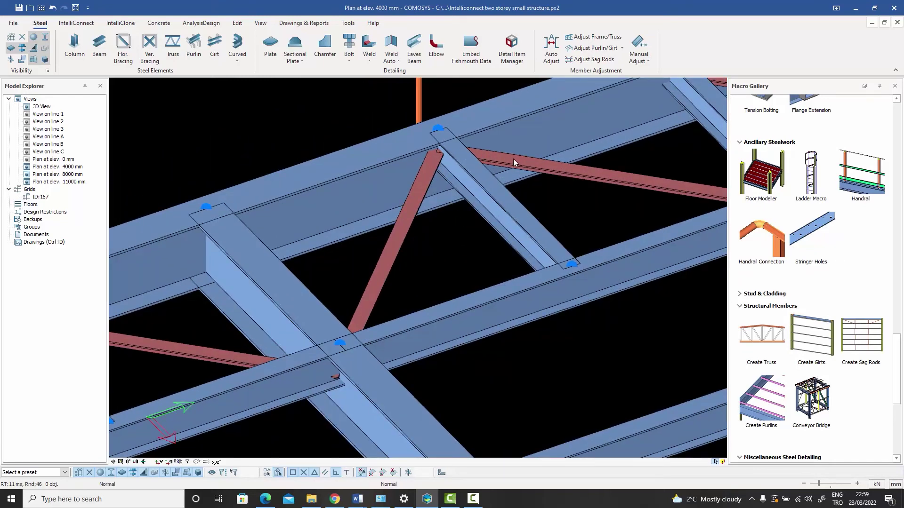
pyautogui.scroll(-5, 512, 163)
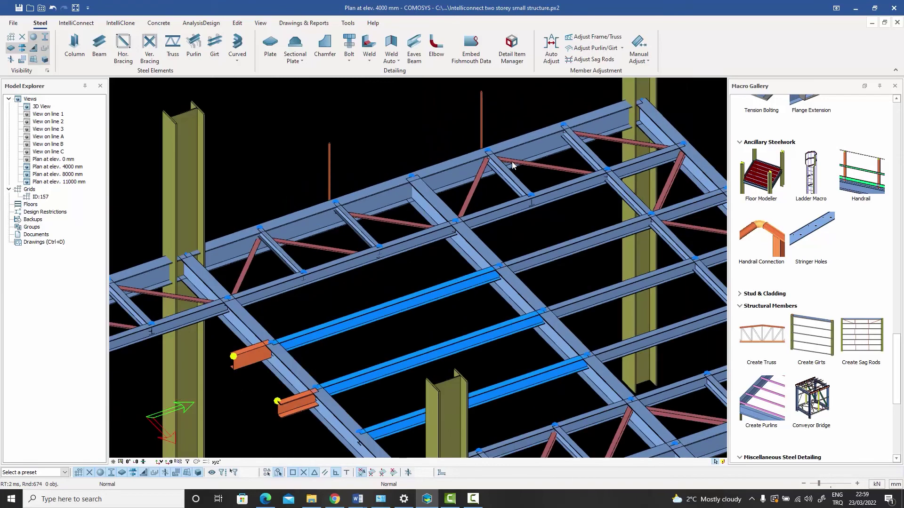
pyautogui.scroll(-5, 513, 162)
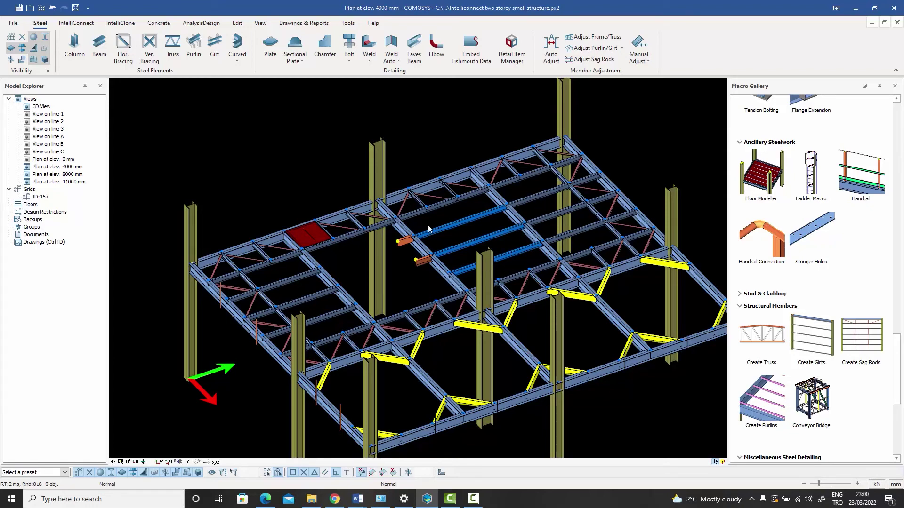
pyautogui.moveTo(609, 231); pyautogui.dragTo(656, 233, button='middle')
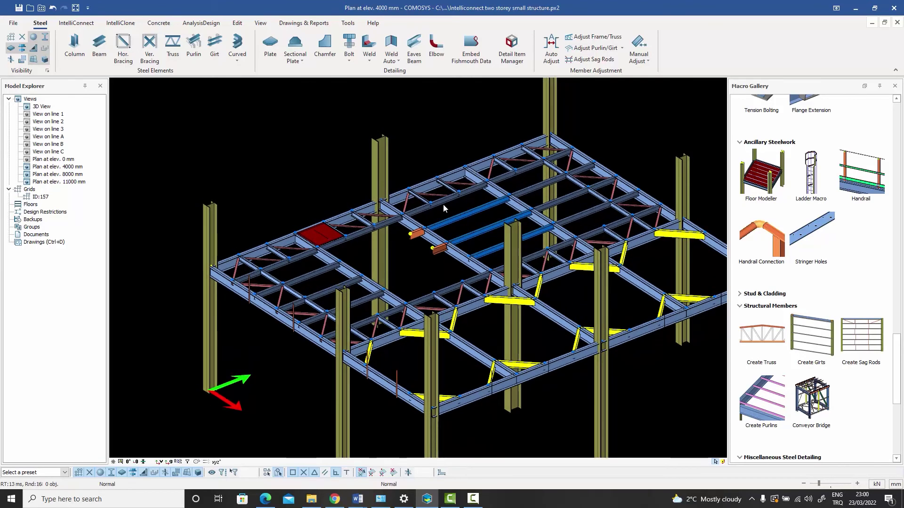
pyautogui.scroll(6, 442, 205)
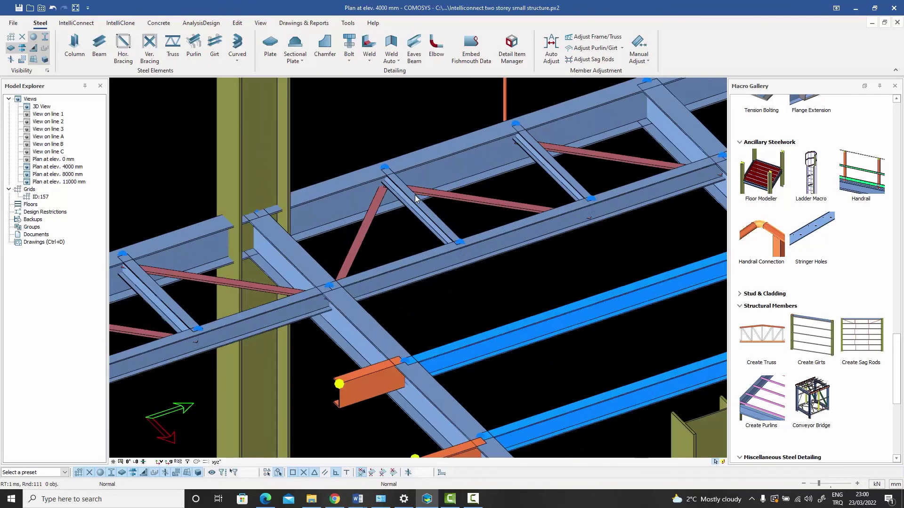
# Step: Examine the offset diagonal braces on both sides of the cross beam in the edge bay near the column
pyautogui.click(379, 200)
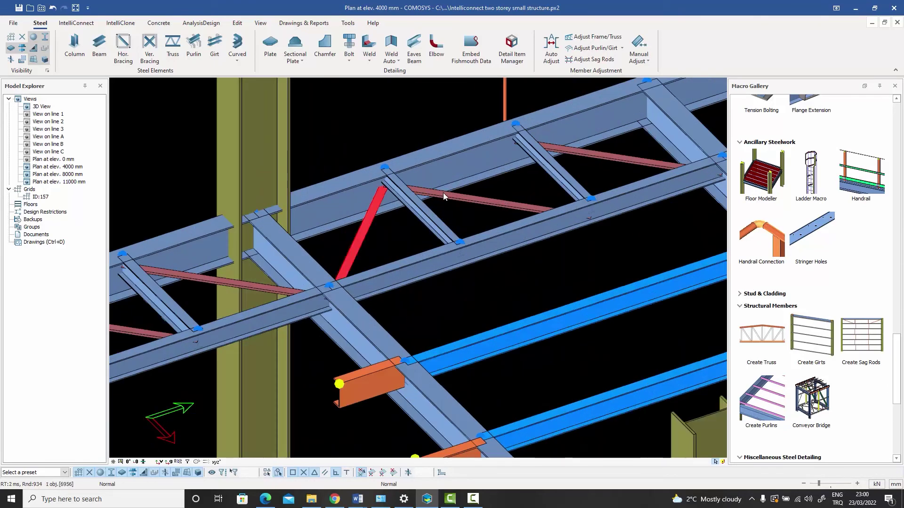
pyautogui.click(445, 195)
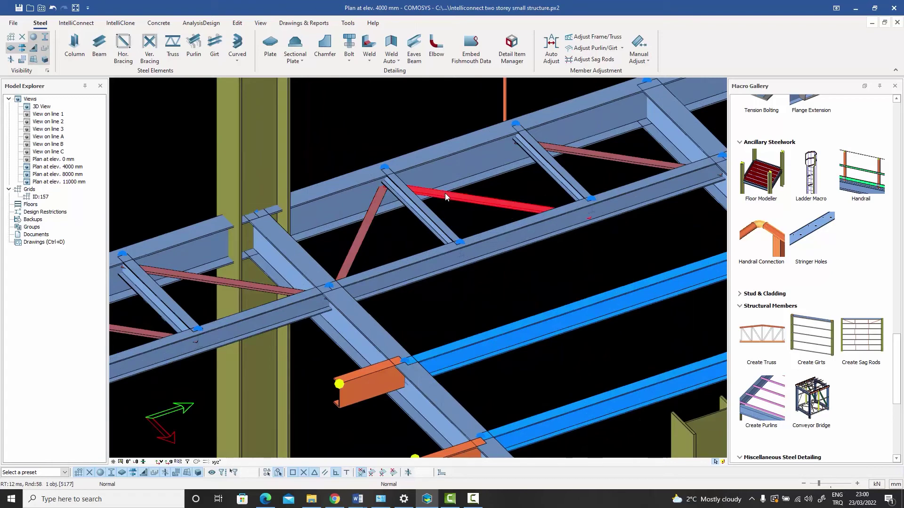
pyautogui.click(371, 219)
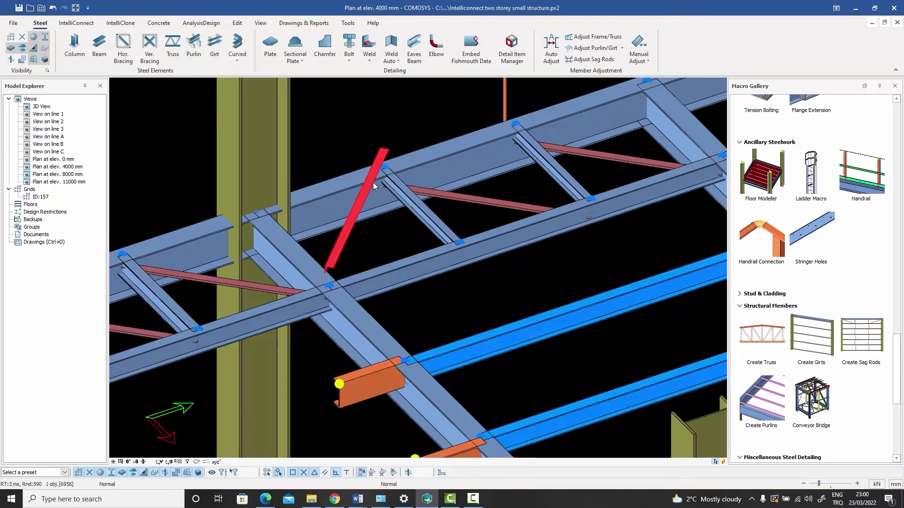
pyautogui.press('Escape')
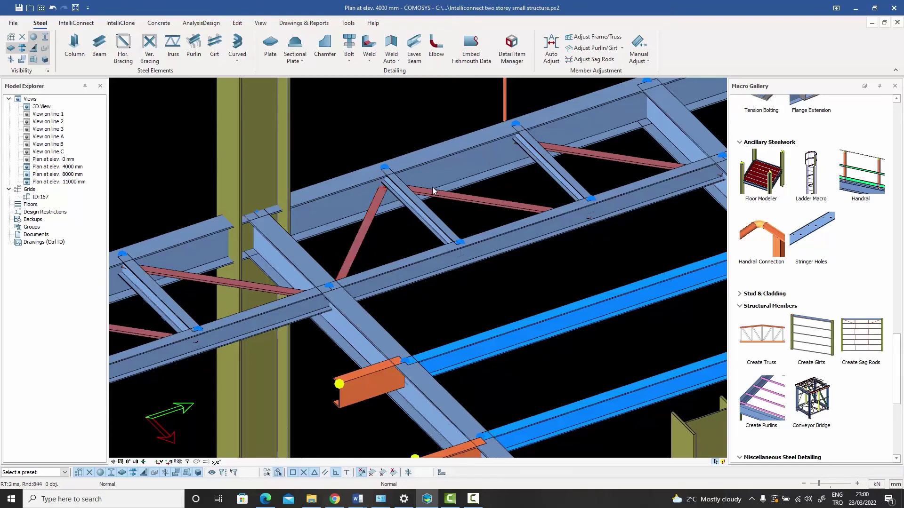
pyautogui.scroll(-3, 432, 188)
pyautogui.moveTo(432, 188); pyautogui.dragTo(505, 171, button='middle')
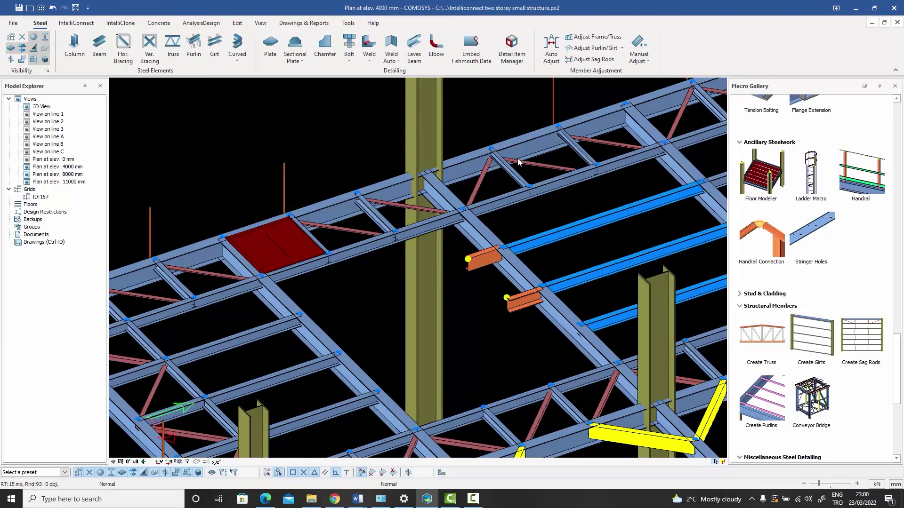
pyautogui.scroll(1, 480, 187)
pyautogui.scroll(1, 479, 187)
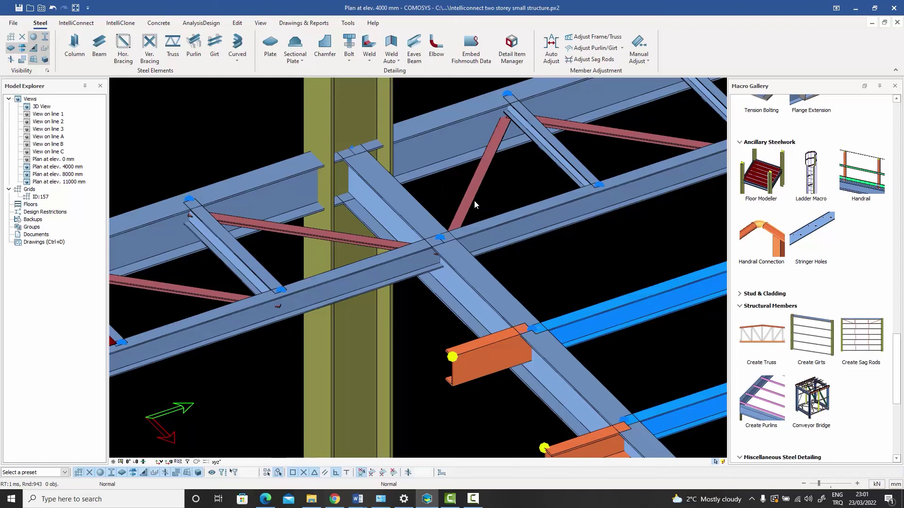
pyautogui.scroll(-3, 499, 224)
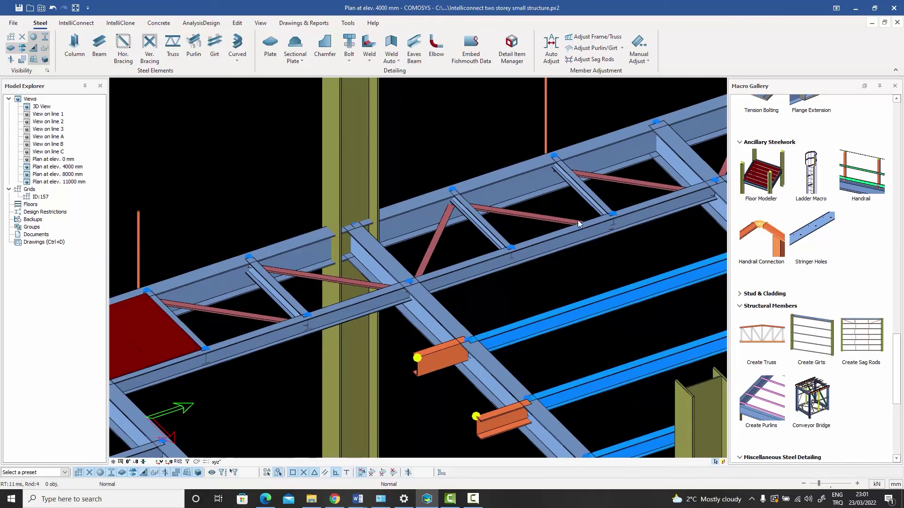
# Step: Show the floor members as wireframe centrelines and turn off the visibility of release symbols
pyautogui.hotkey('ctrl', '2')
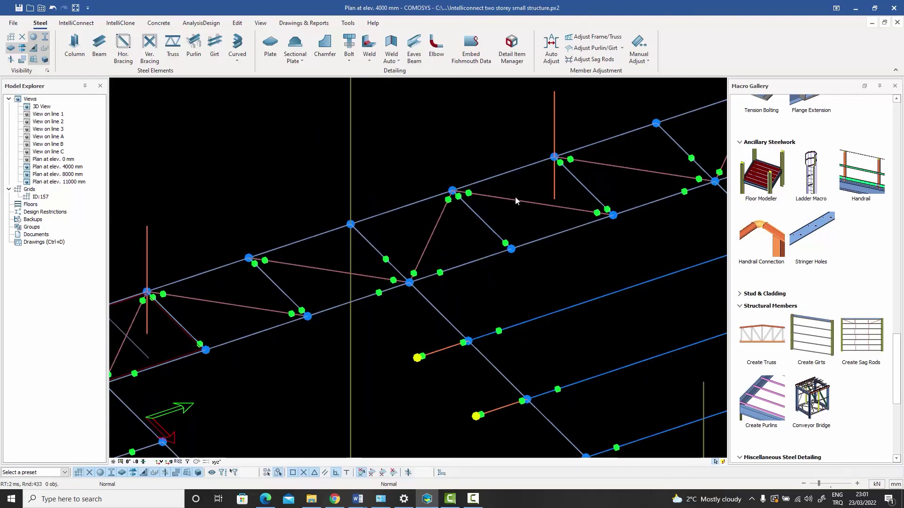
pyautogui.click(47, 70)
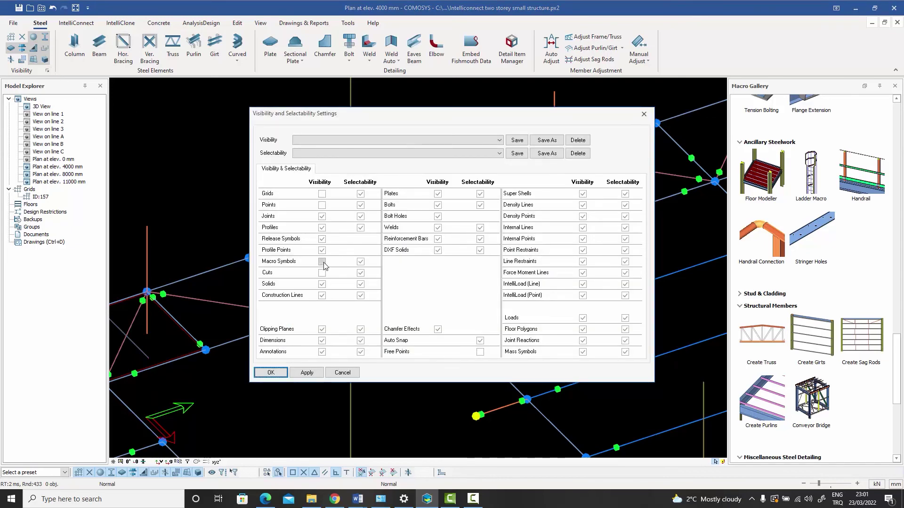
pyautogui.click(322, 239)
pyautogui.click(271, 373)
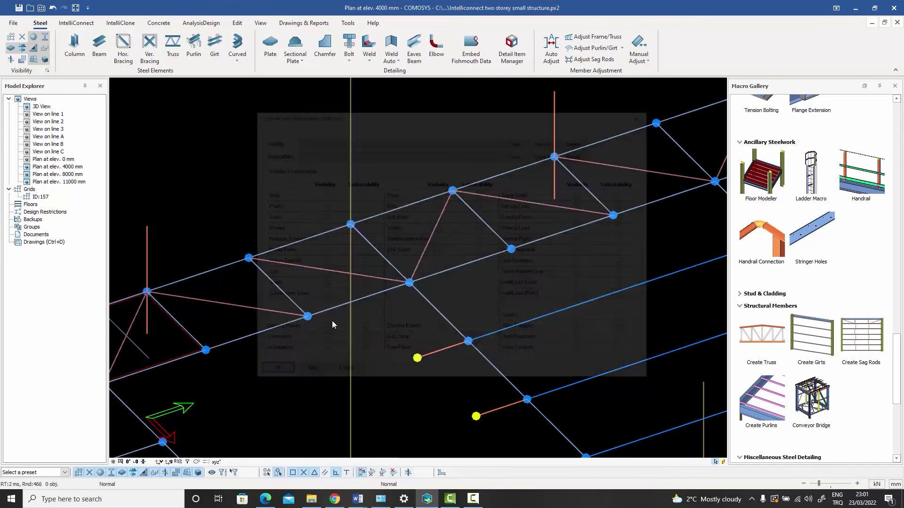
# Step: Inspect how the edge-bay brace centrelines meet the beam joints in wireframe, and compare them with the offset braces in solid display
pyautogui.moveTo(514, 225); pyautogui.dragTo(343, 248, button='middle')
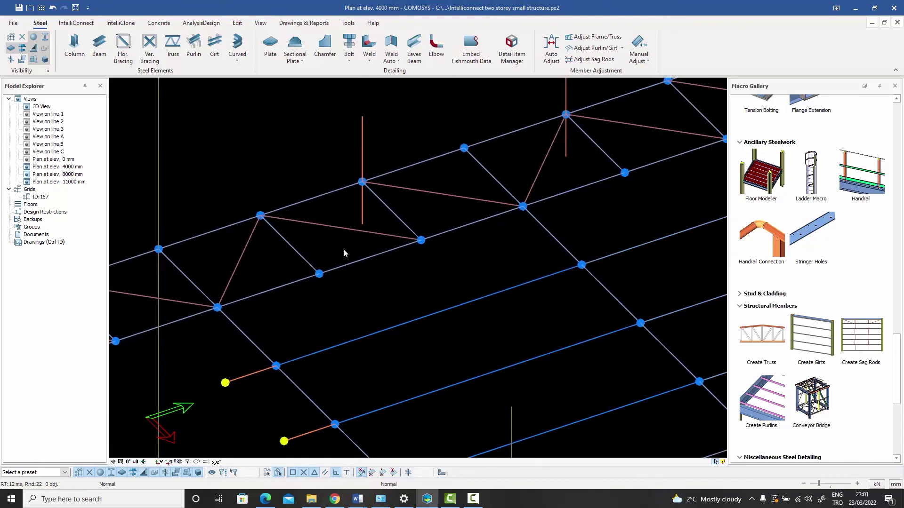
pyautogui.scroll(-2, 344, 248)
pyautogui.moveTo(421, 252); pyautogui.dragTo(359, 246, button='middle')
pyautogui.moveTo(288, 267); pyautogui.dragTo(487, 224, button='middle')
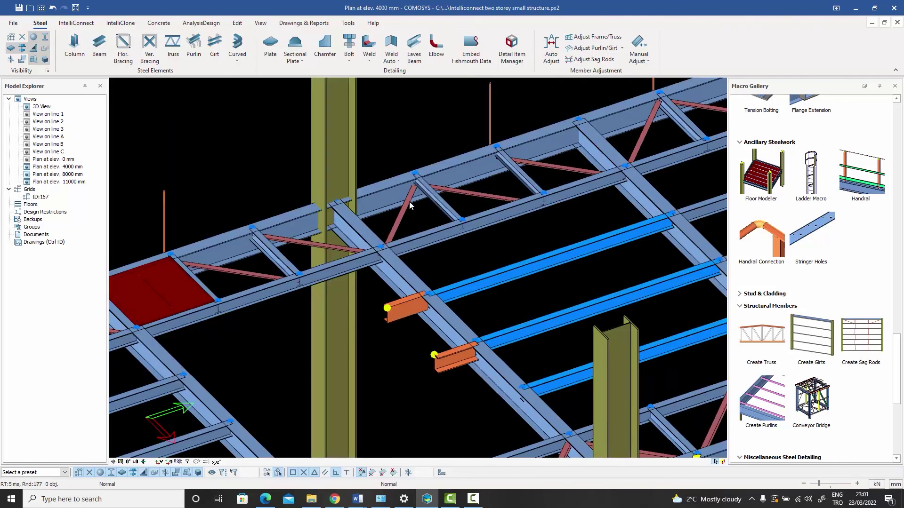
pyautogui.scroll(2, 410, 205)
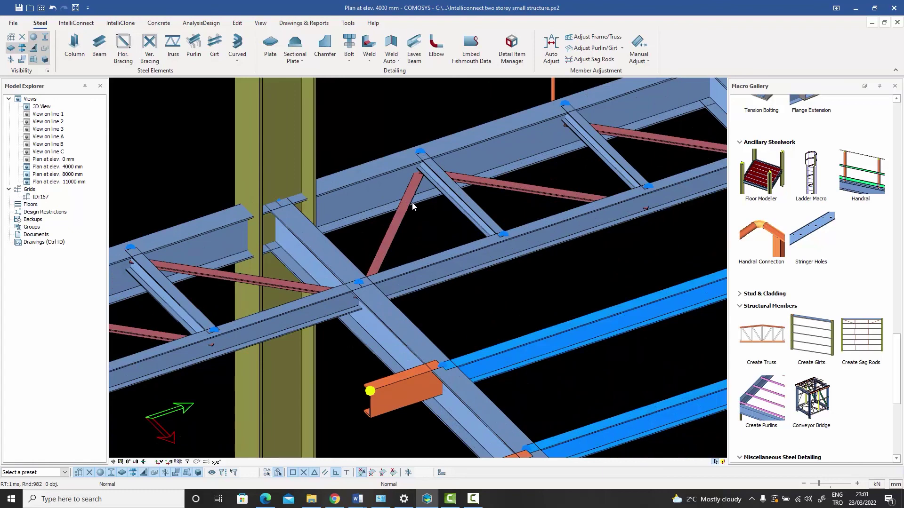